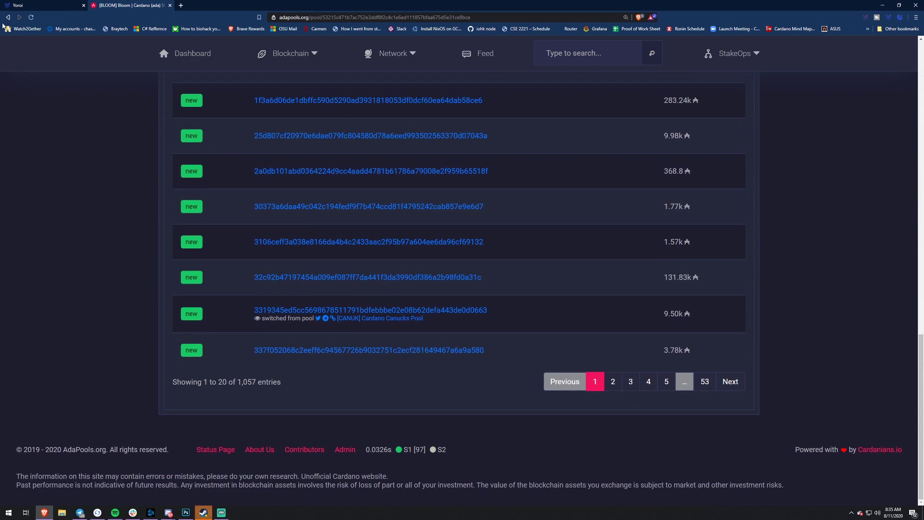
- Return to the Cardano Pools list on adapools.org and look over the listed pools with their fees, stake and pledge
left_click(8, 17)
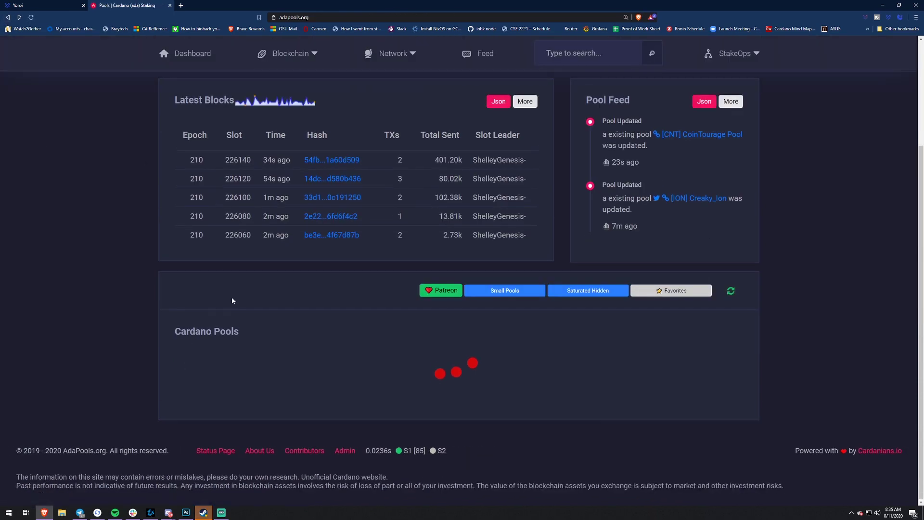
scroll(219, 263, "down", 3)
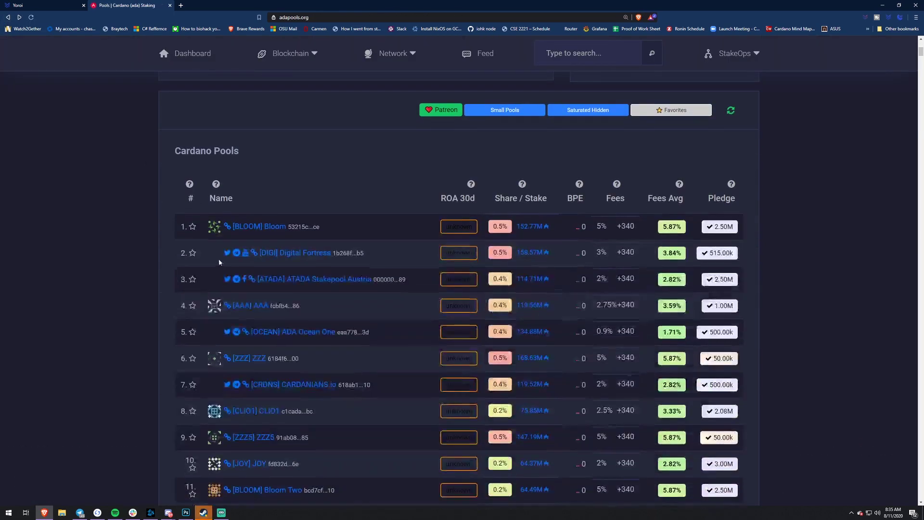
scroll(199, 252, "down", 2)
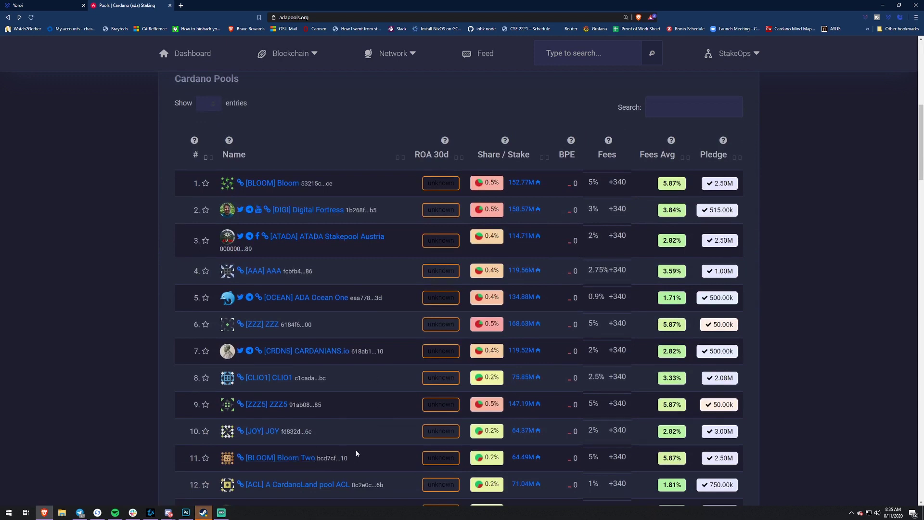
scroll(356, 453, "up", 1)
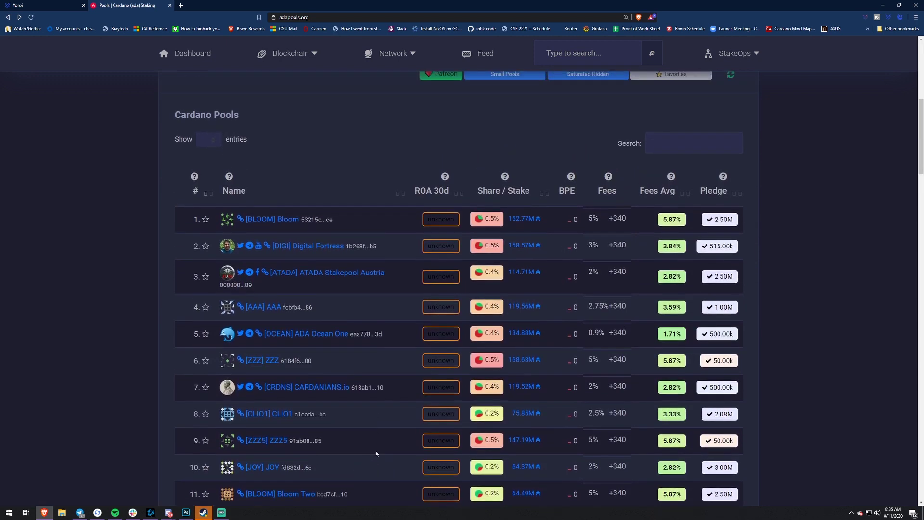
scroll(397, 386, "up", 1)
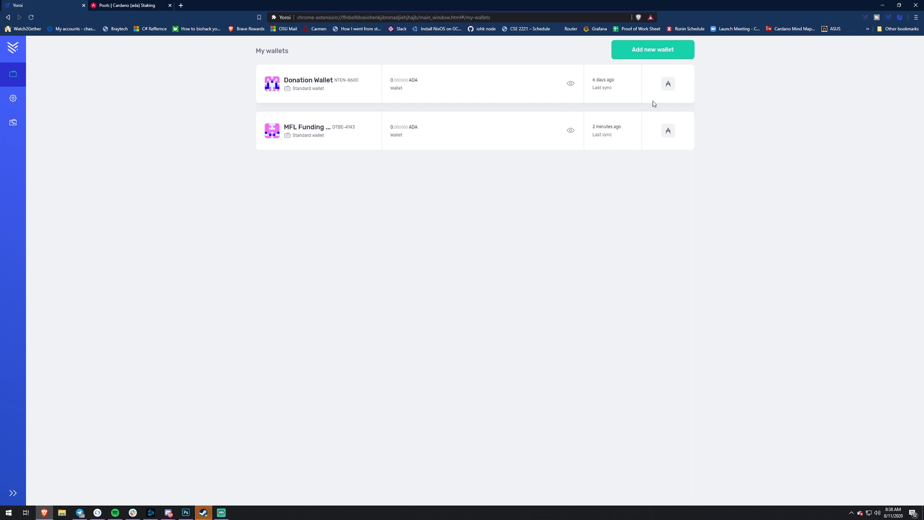
- Start adding a wallet by restoring an existing one, with Cardano as the platform
left_click(654, 55)
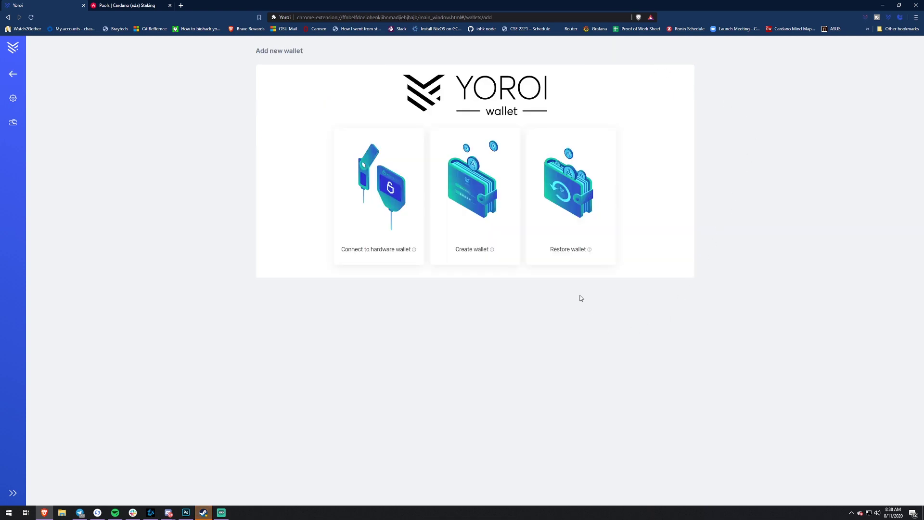
left_click(557, 214)
left_click(459, 270)
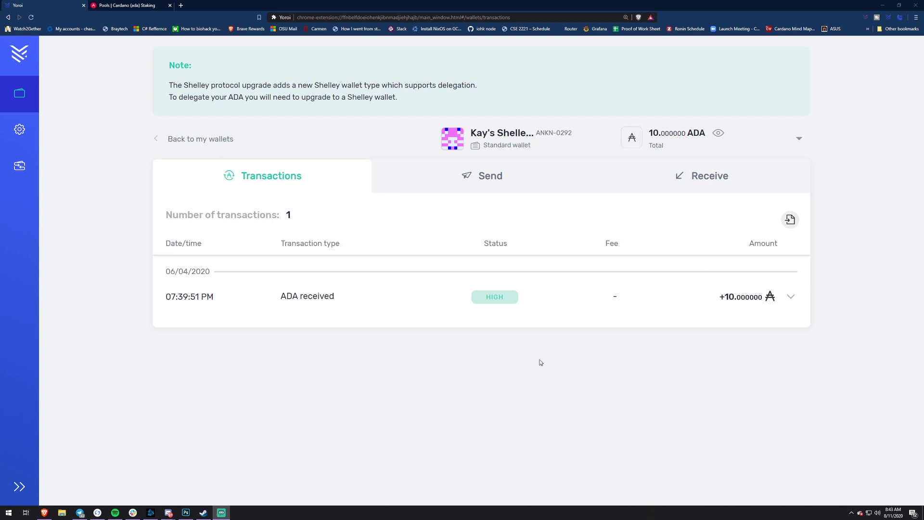
- View the restored Byron wallet's external receive address, and go back to the wallet list
left_click(645, 176)
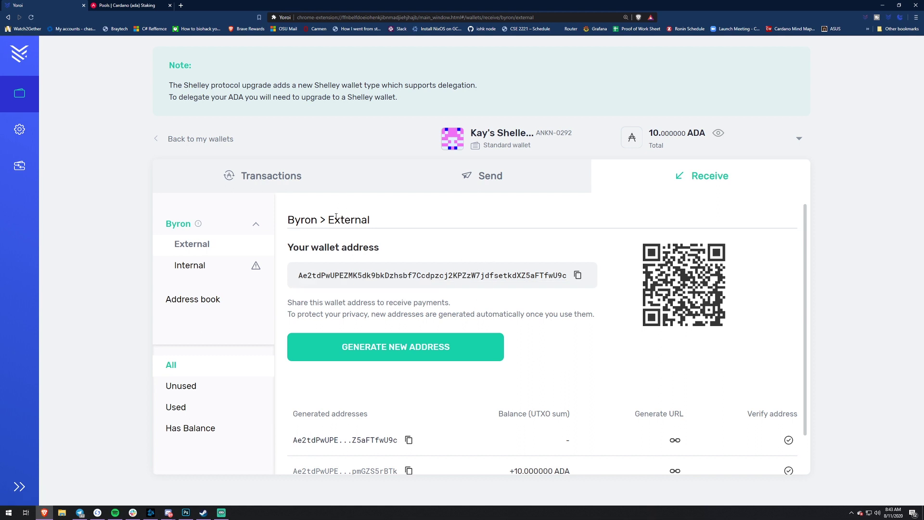
left_click(200, 140)
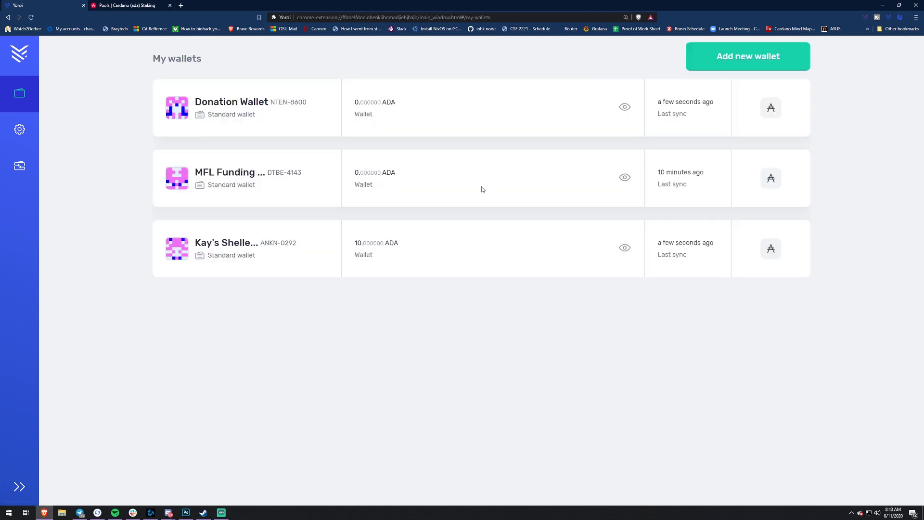
- Start creating a new regular wallet on the Cardano platform, not a paper wallet
left_click(775, 54)
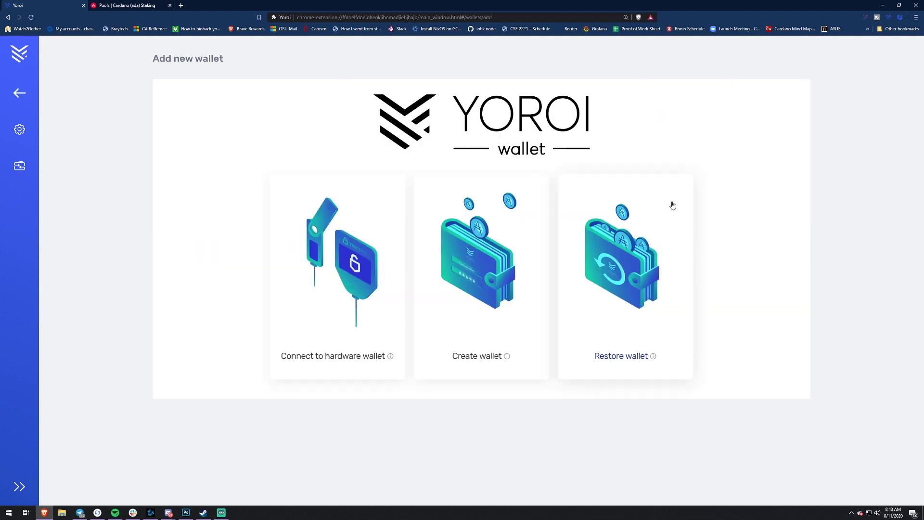
left_click(483, 292)
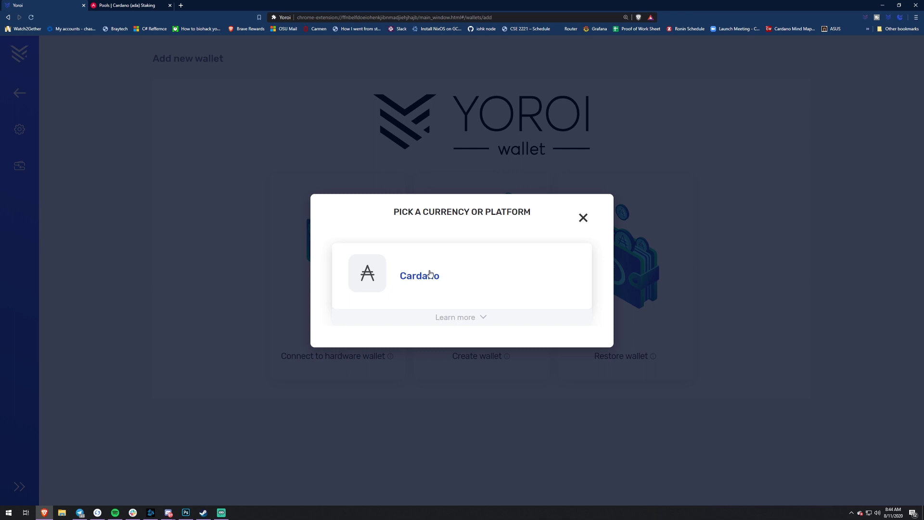
left_click(479, 275)
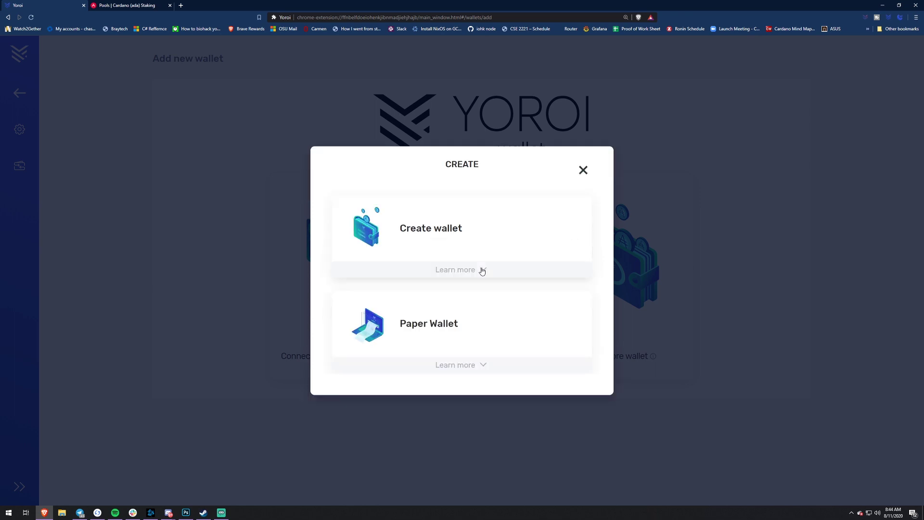
left_click(421, 219)
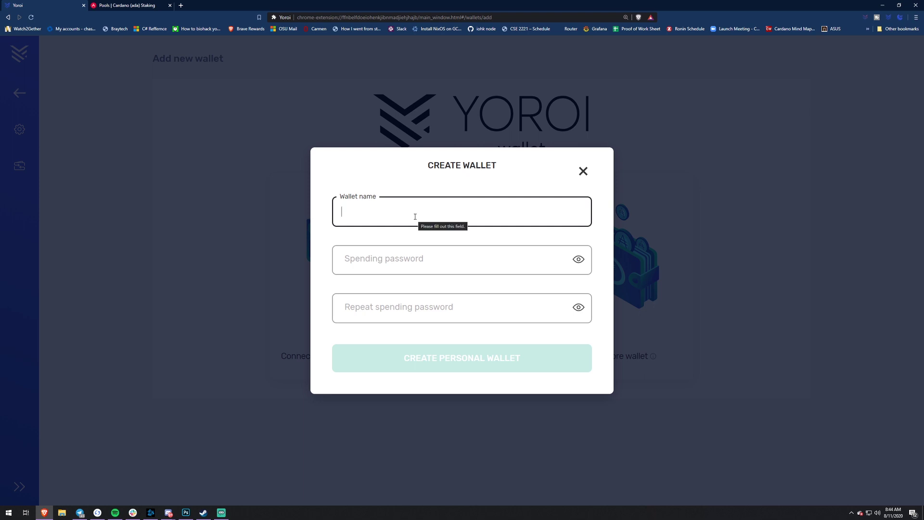
- Name the new wallet with the owner's first name followed by "Shelley Wallet"
type("K")
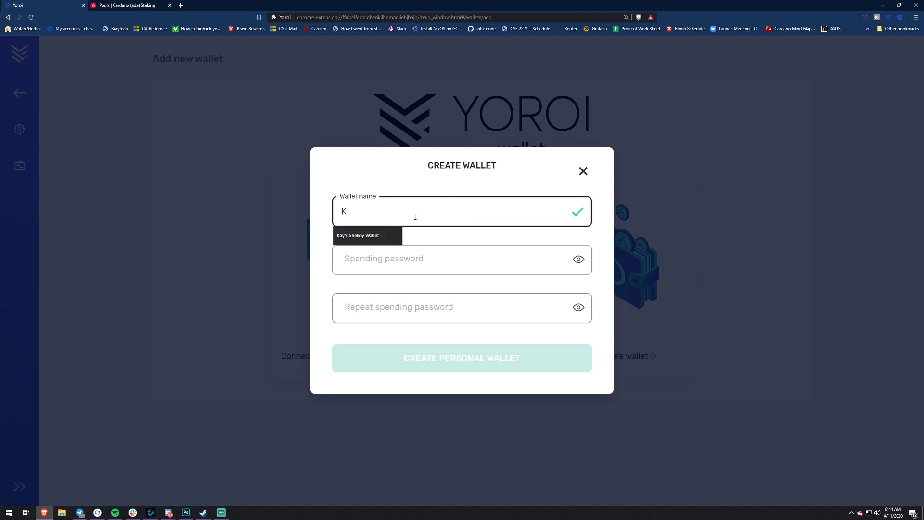
type("ay's Shelley Wa")
type("llet")
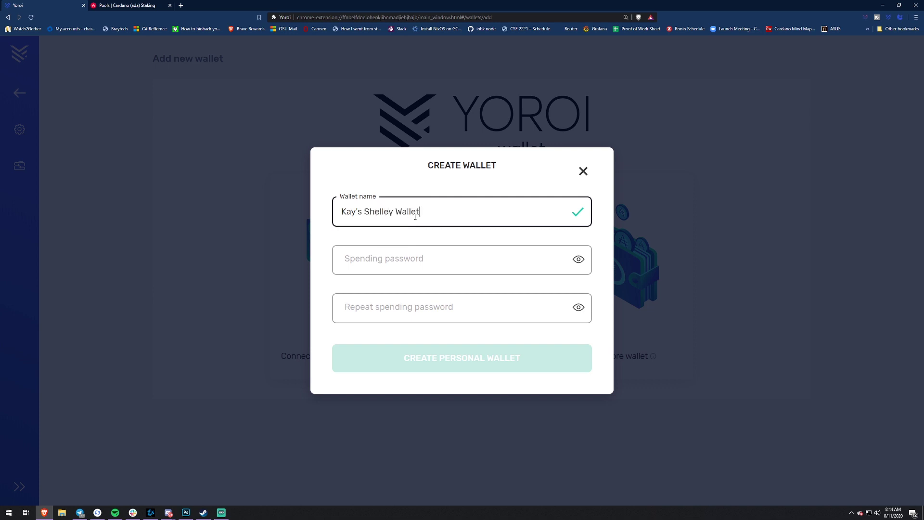
key("Tab")
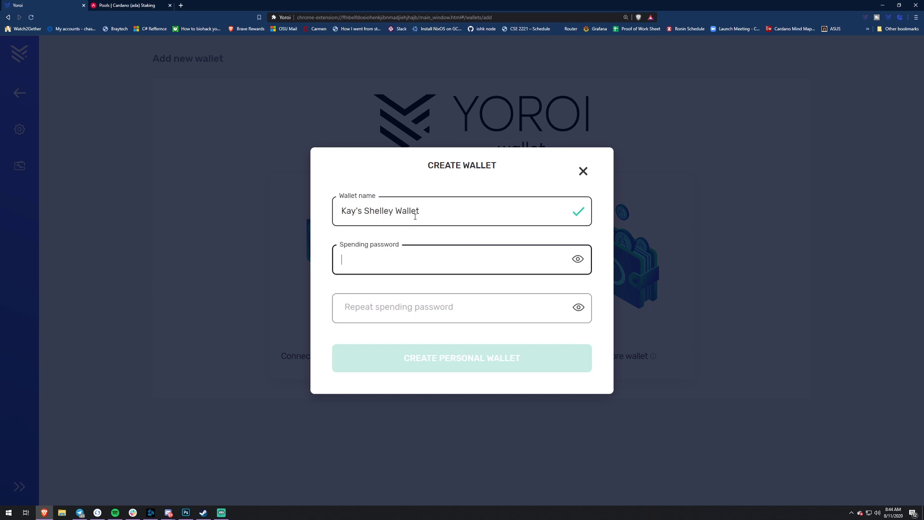
- Try to enter the spending password and repeat it for confirmation
type("•••••")
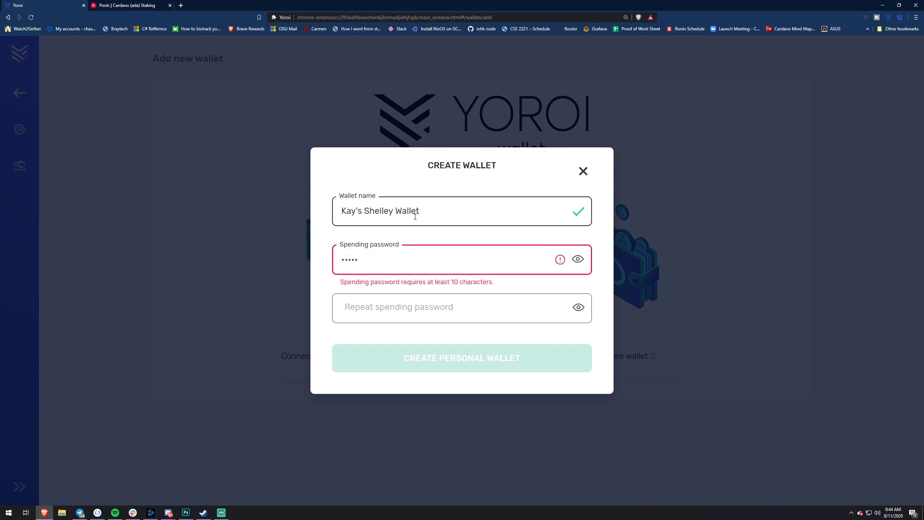
type("••••••")
key("Tab")
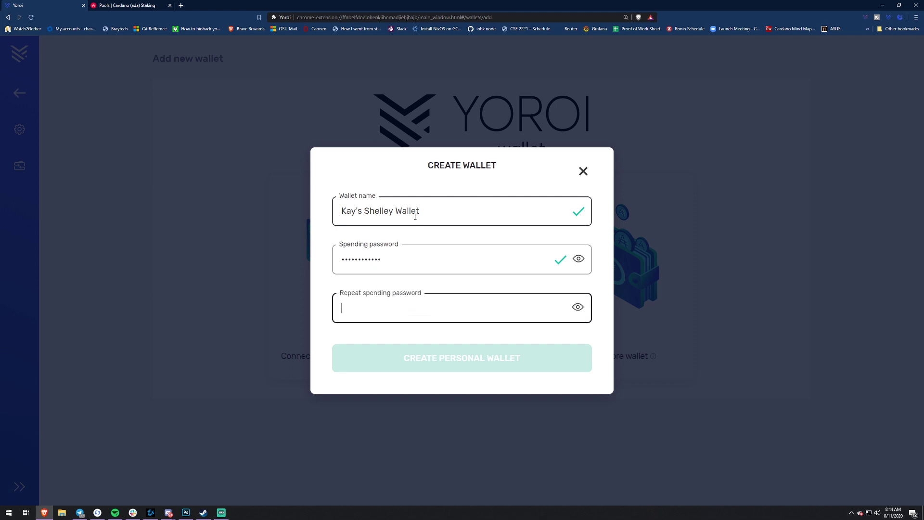
type("•••••••••")
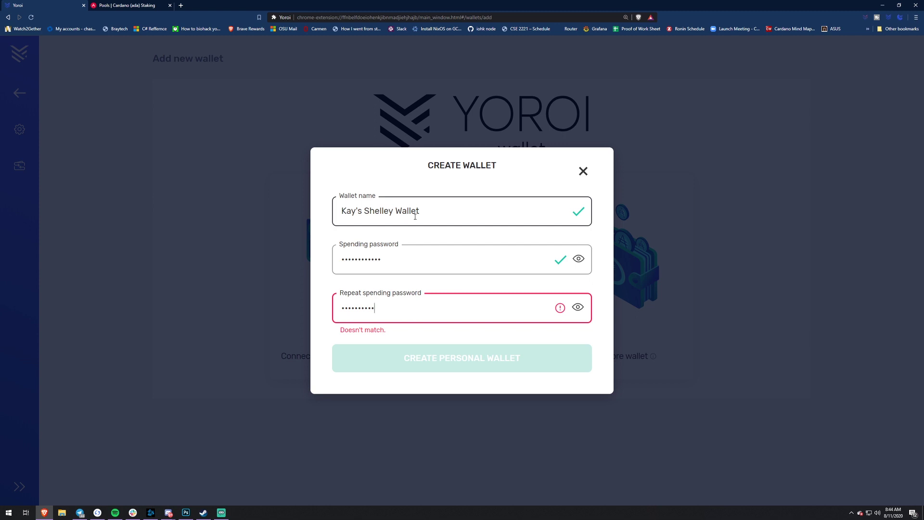
key("BackSpace")
key("BackSpace")
key("BackSpace")
key("BackSpace")
key("BackSpace")
key("BackSpace")
key("BackSpace")
key("BackSpace")
key("BackSpace")
type("••••••••••••")
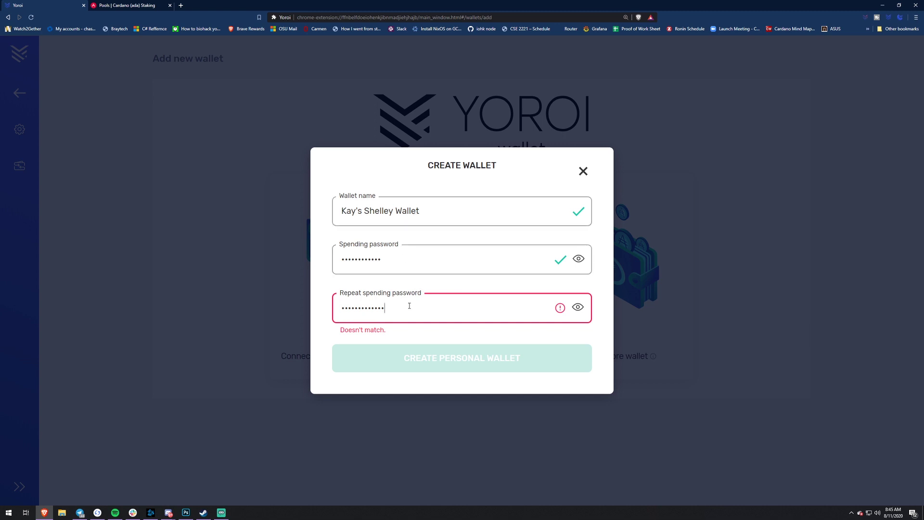
- Replace the spending password with a fresh entry and re-enter it as the repeated spending password
double_click(405, 266)
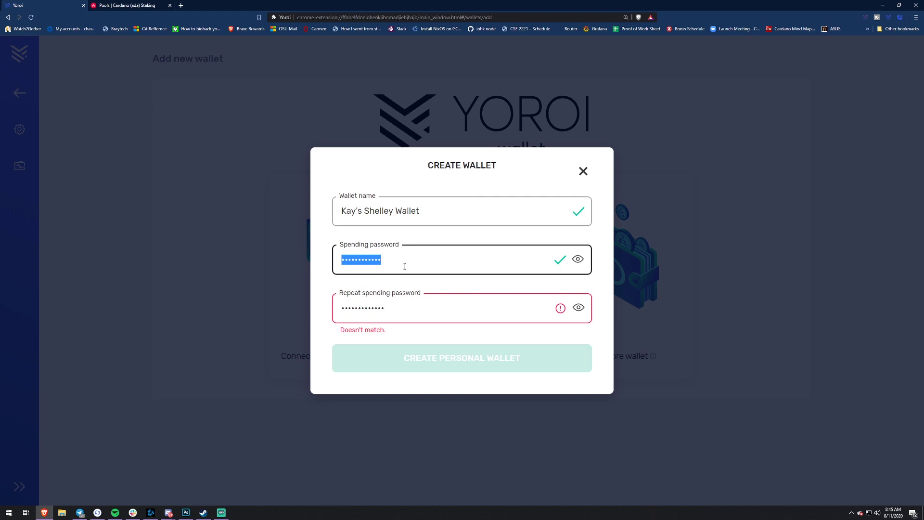
type("••••••")
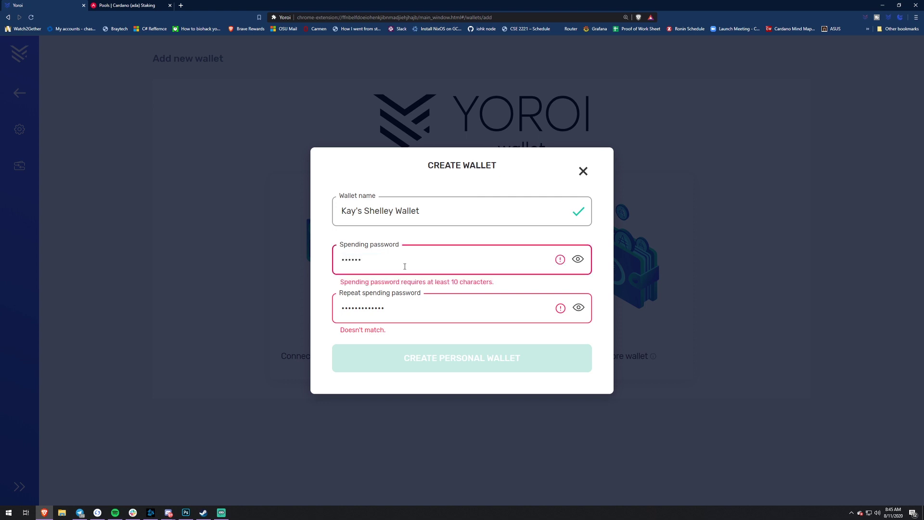
type("•••••••")
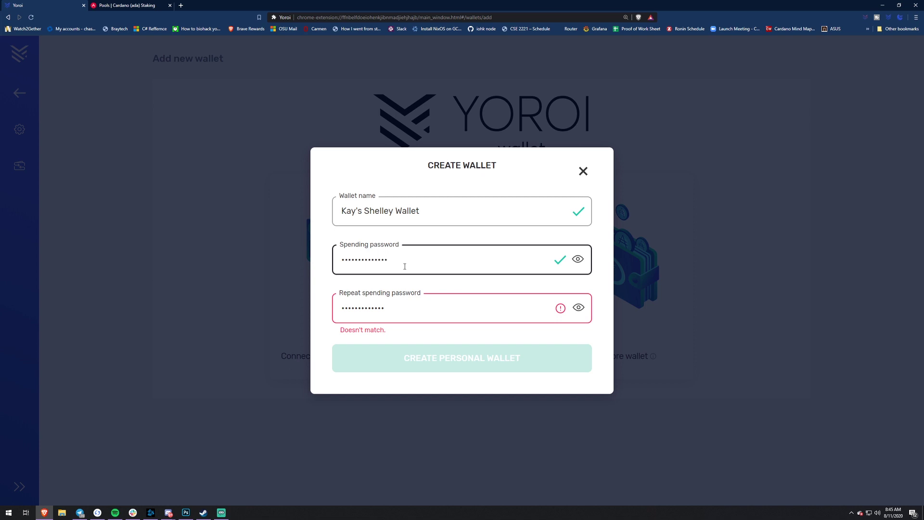
left_click(404, 303)
double_click(404, 302)
type("•")
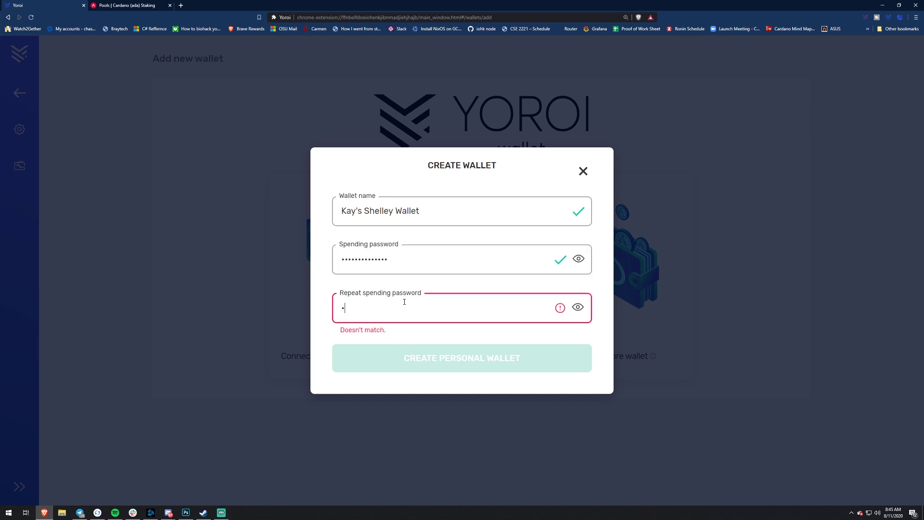
type("••••••••••••")
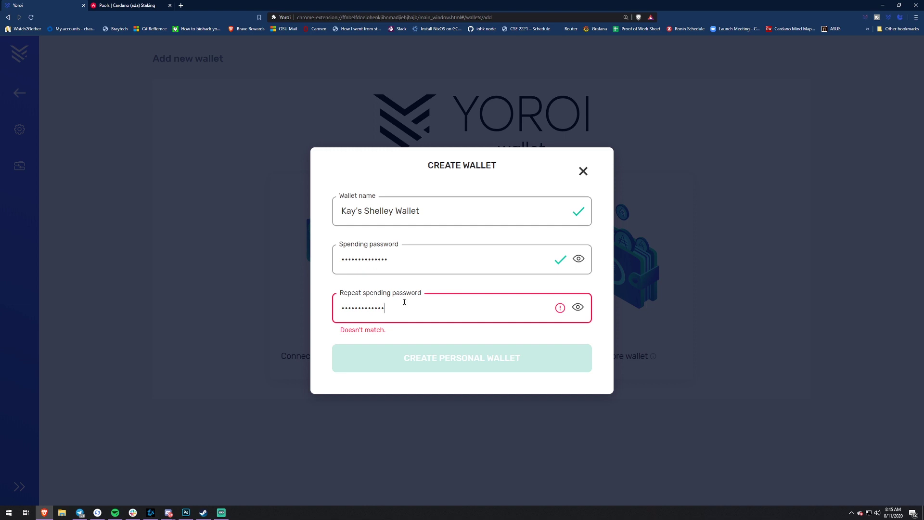
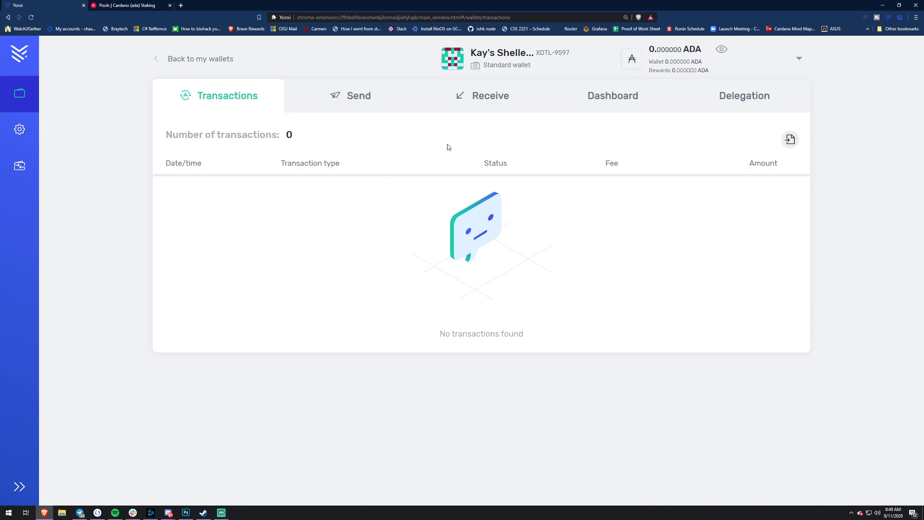
- Look at the new Shelley wallet's staking dashboard and the stake pool id entry for delegation
left_click(622, 103)
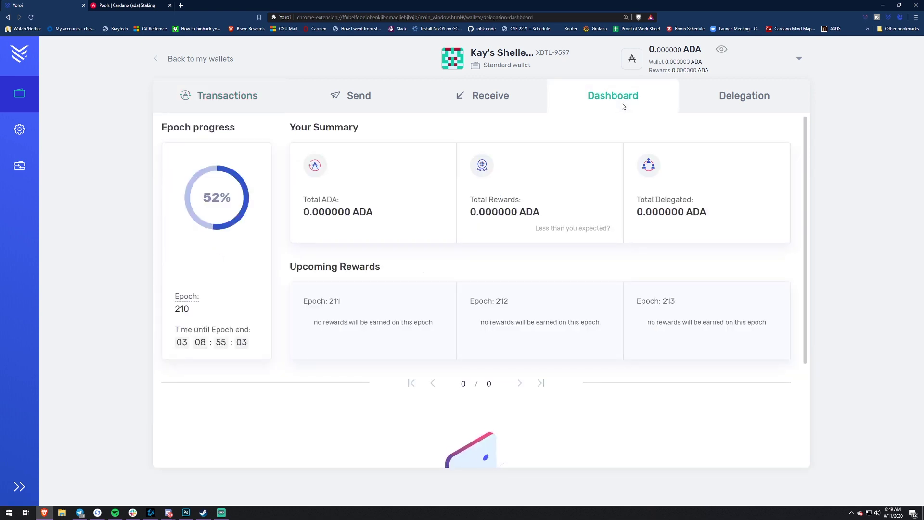
left_click(748, 107)
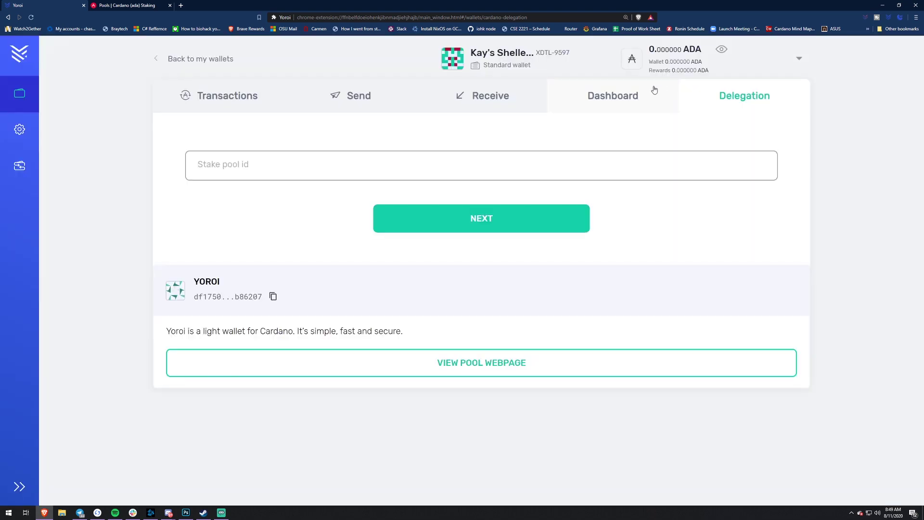
left_click(301, 172)
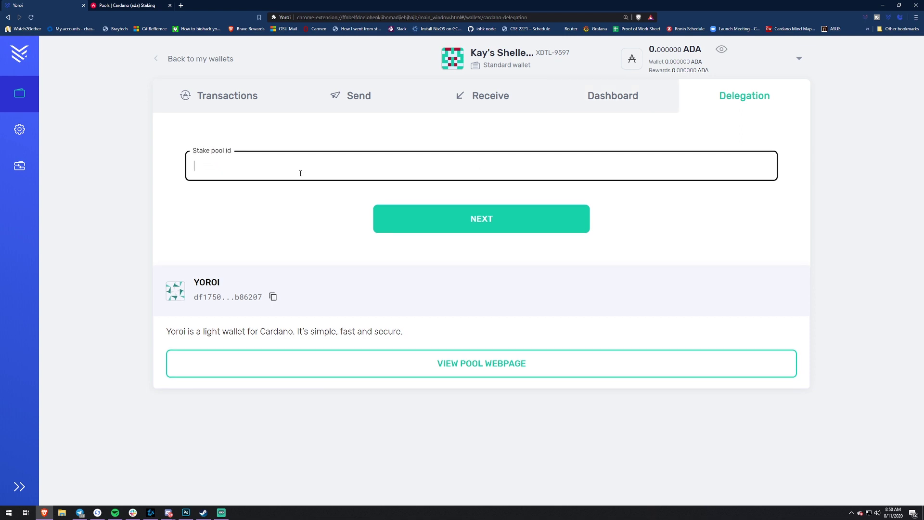
- Review the epoch progress, ADA summary and upcoming rewards on the wallet's dashboard
left_click(602, 109)
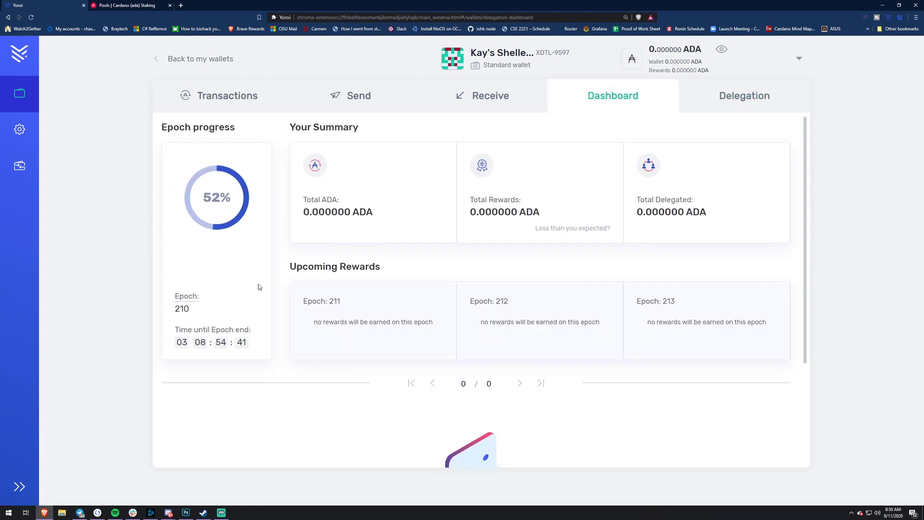
scroll(260, 283, "down", 3)
scroll(277, 284, "up", 3)
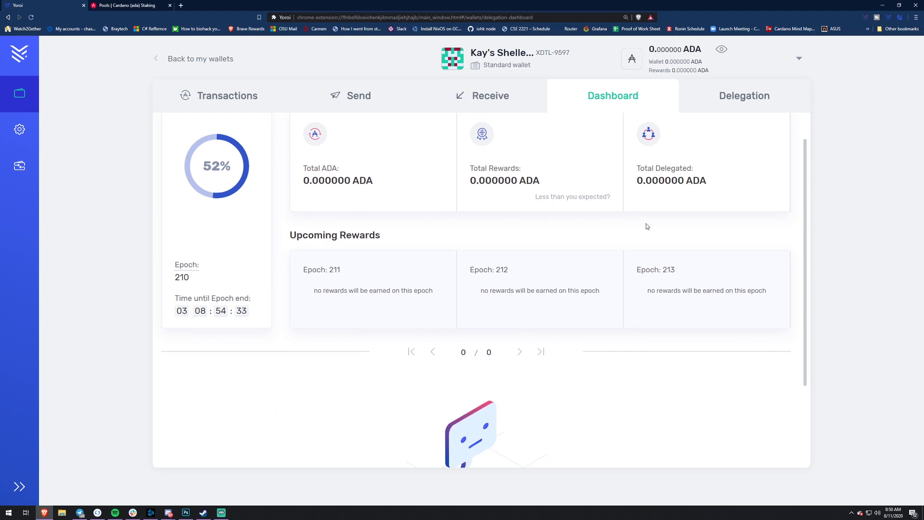
scroll(674, 217, "up", 1)
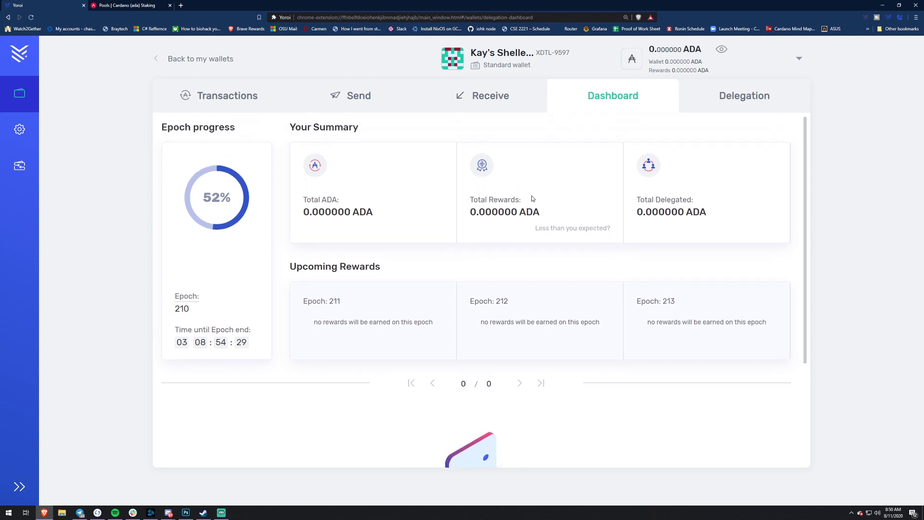
- Read the explanation for receiving less rewards than expected, close it, and return to the wallet's delegation page
left_click(567, 229)
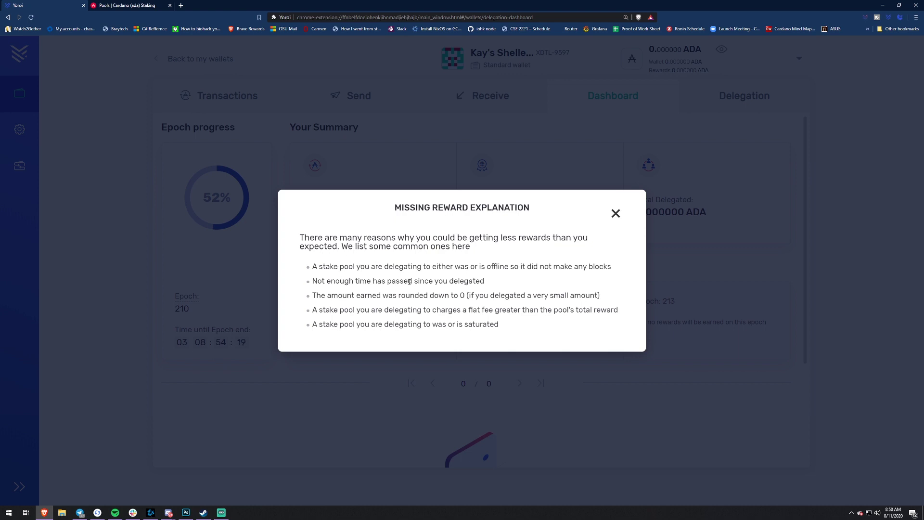
double_click(422, 280)
left_click(423, 281)
left_click(422, 280)
left_click(616, 214)
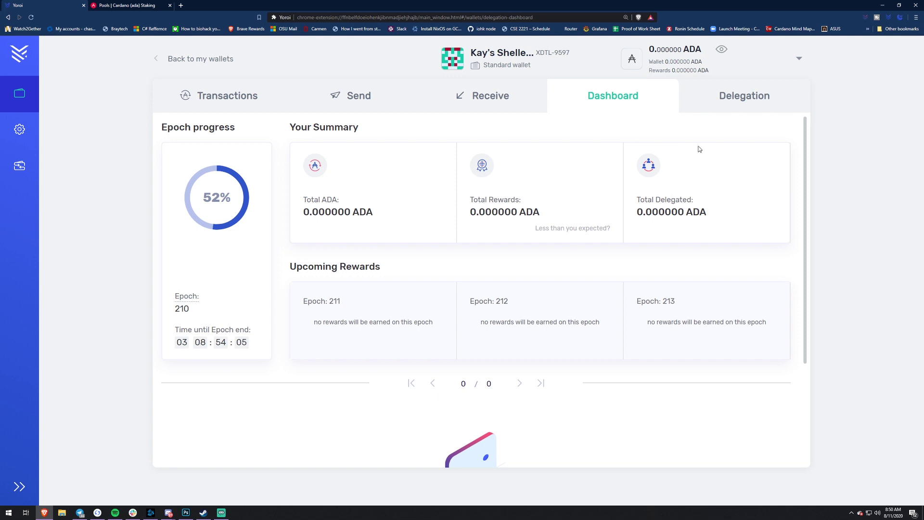
left_click(730, 102)
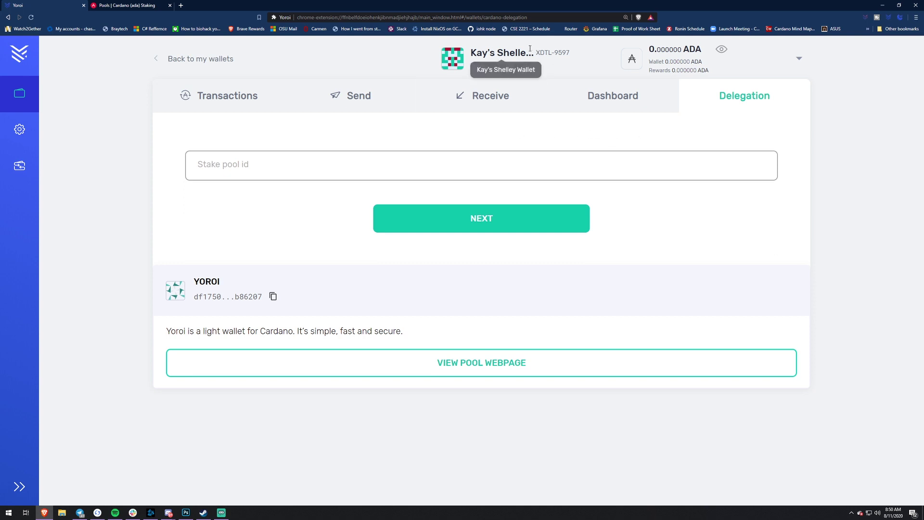
- Look at the transactions and send form of the wallet holding 10 ADA, and return to the wallet list
left_click(166, 63)
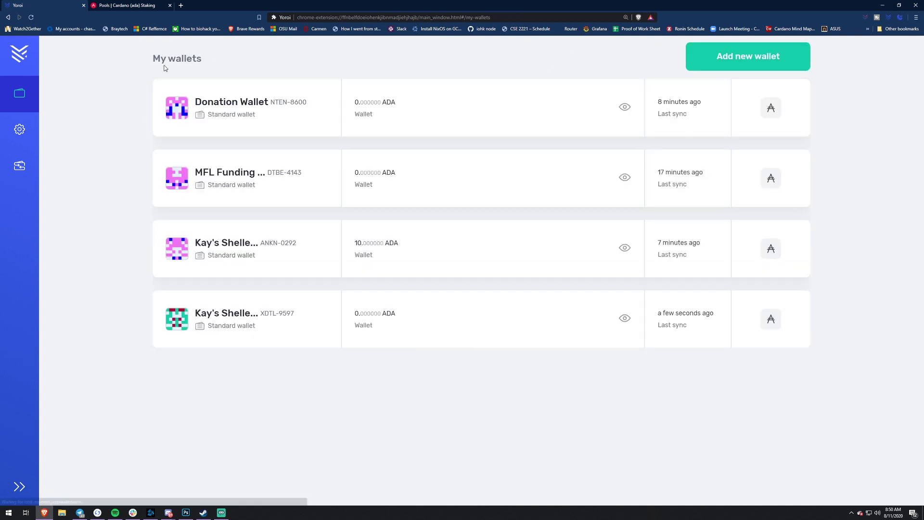
left_click(240, 245)
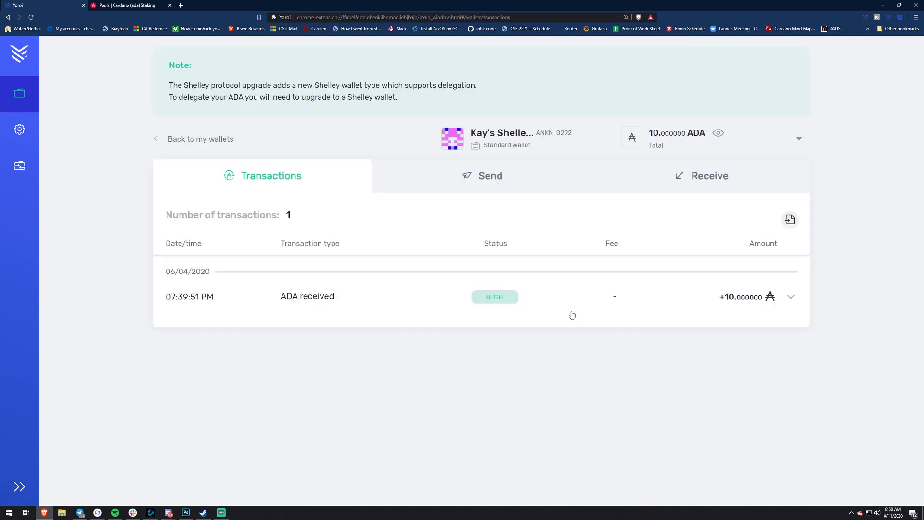
left_click(519, 179)
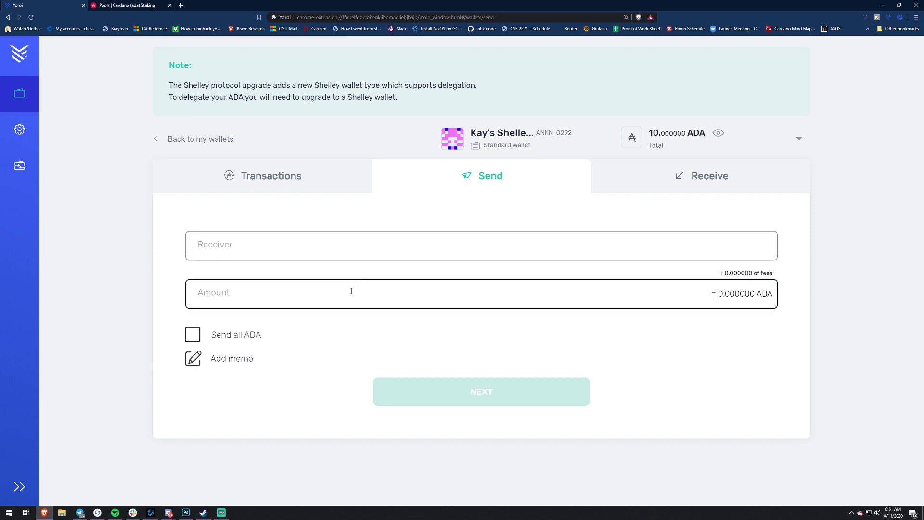
left_click(31, 101)
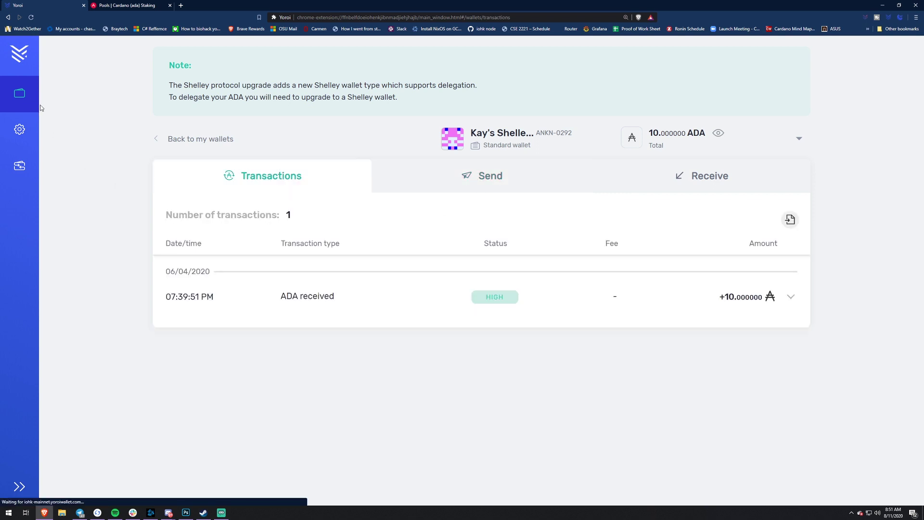
left_click(165, 140)
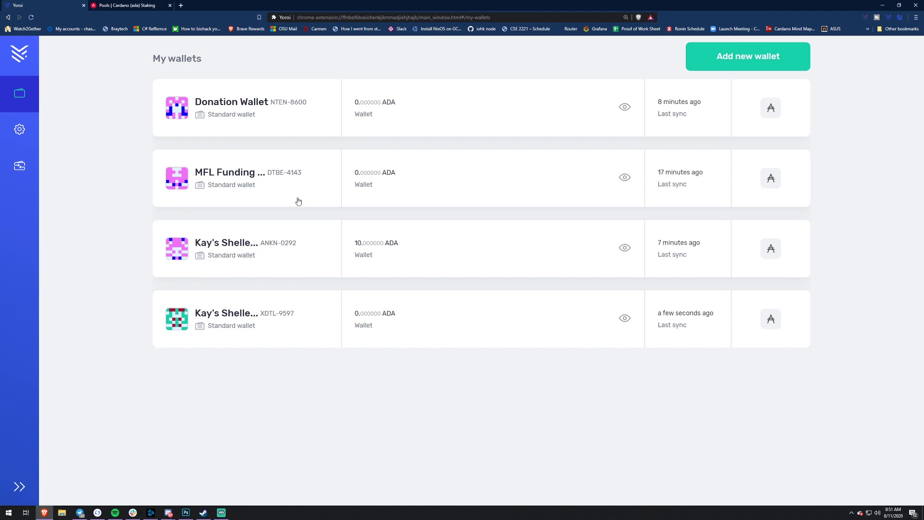
- Open the new Shelley wallet's receive page and copy its external wallet address
left_click(214, 313)
left_click(488, 95)
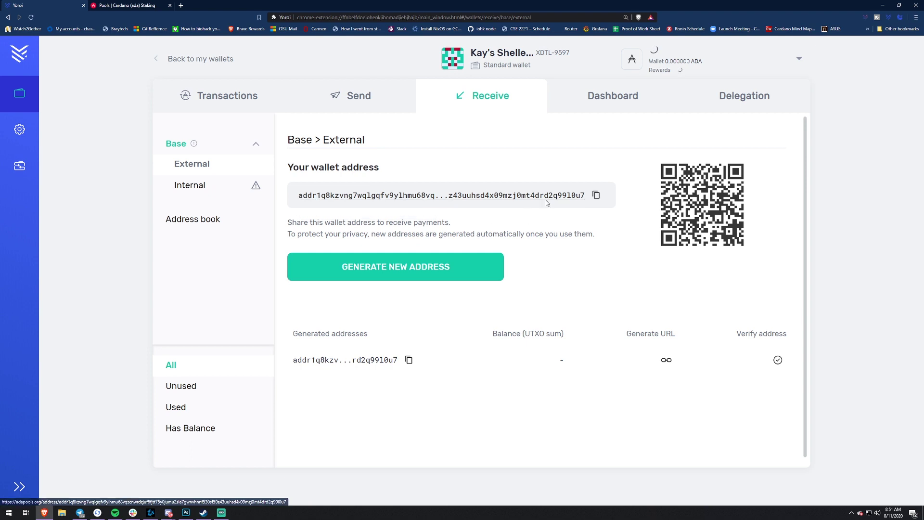
left_click(596, 197)
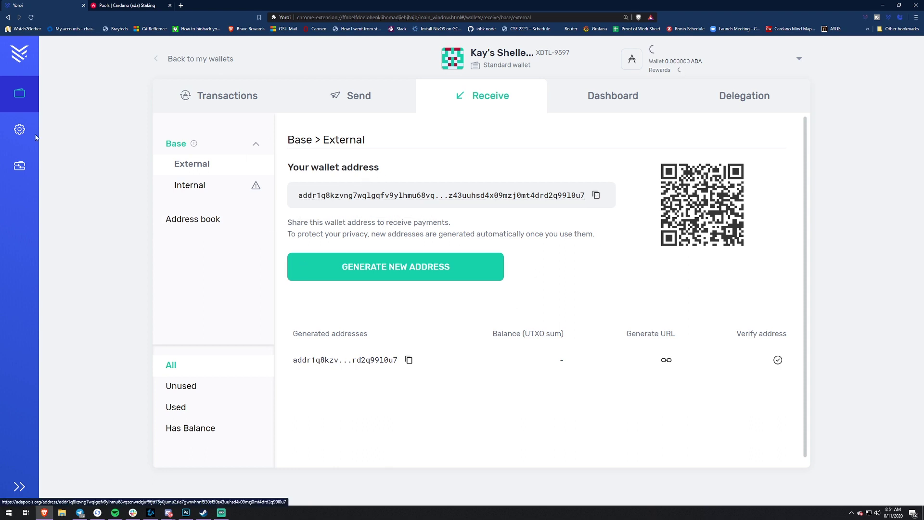
- Open the send form of the wallet holding 10 ADA and paste the copied Shelley address as the receiver
left_click(154, 61)
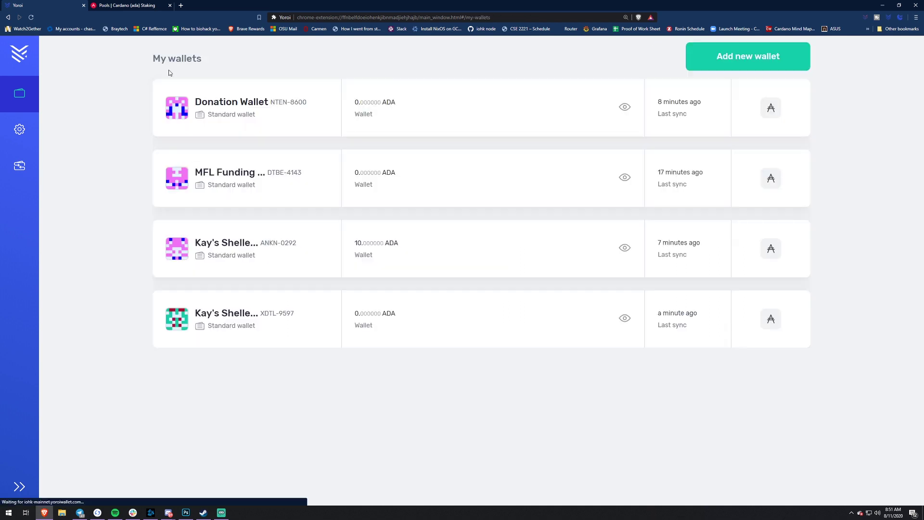
left_click(244, 247)
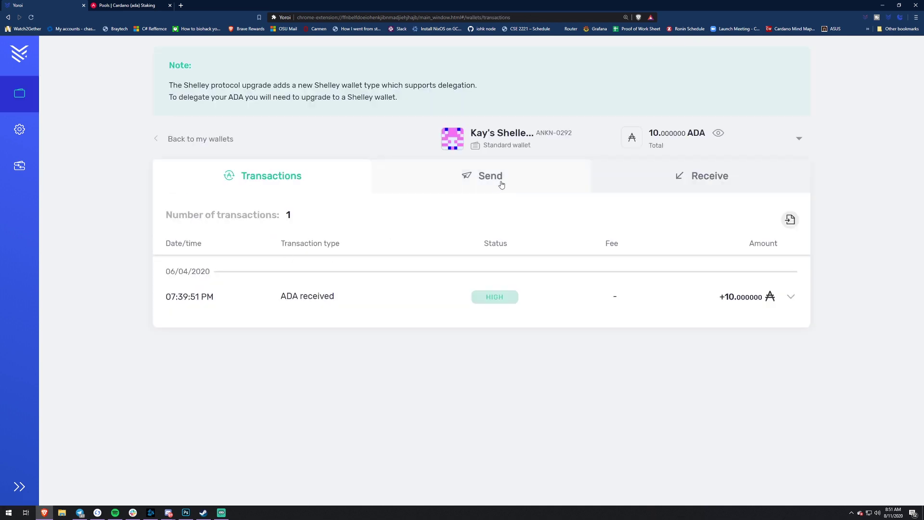
left_click(421, 177)
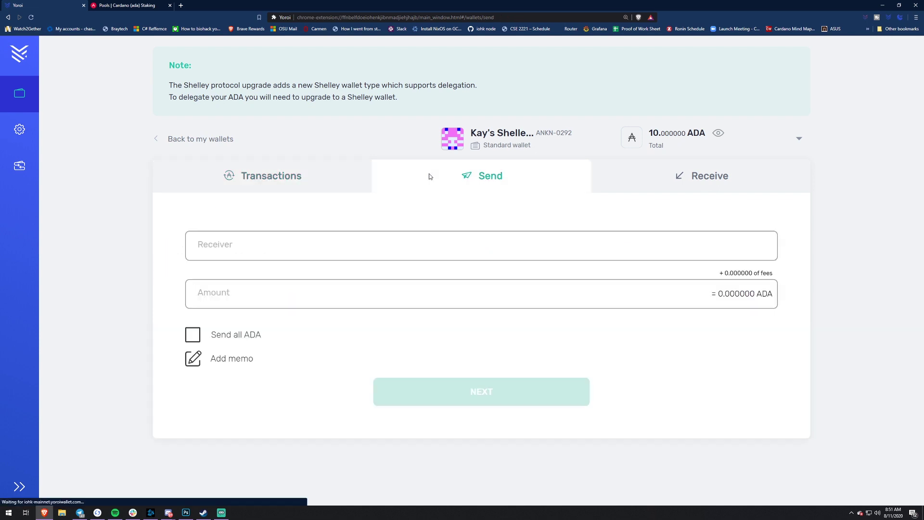
left_click(313, 250)
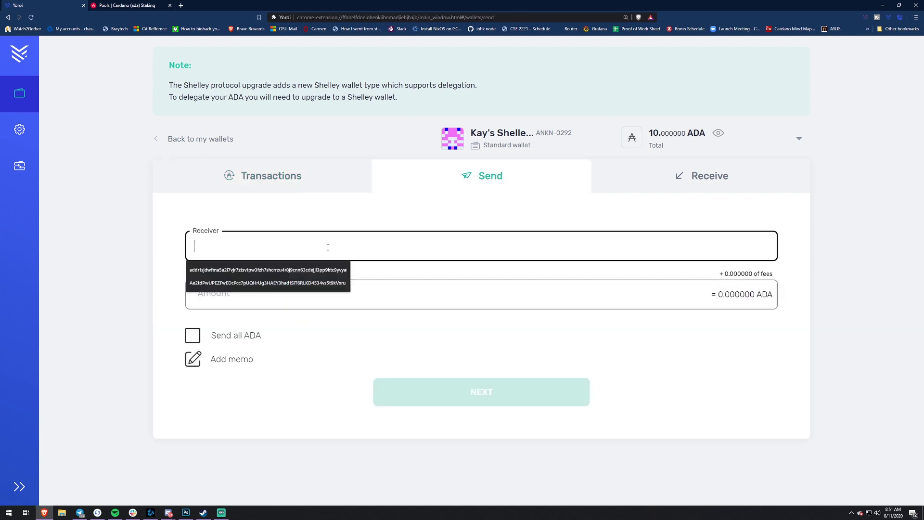
key("ctrl+v")
- Enter 9.87 ADA as the amount to send to the Shelley wallet
left_click(320, 284)
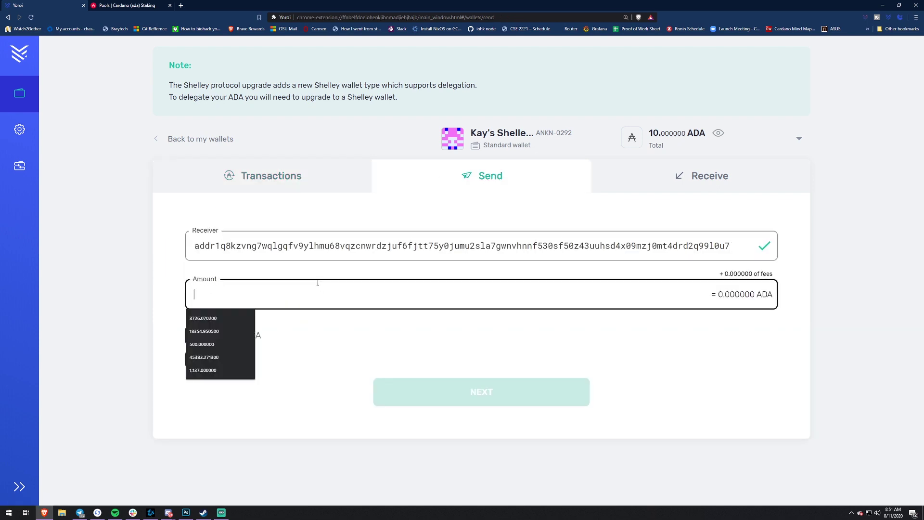
key("ctrl+v")
left_click(204, 296)
key("BackSpace")
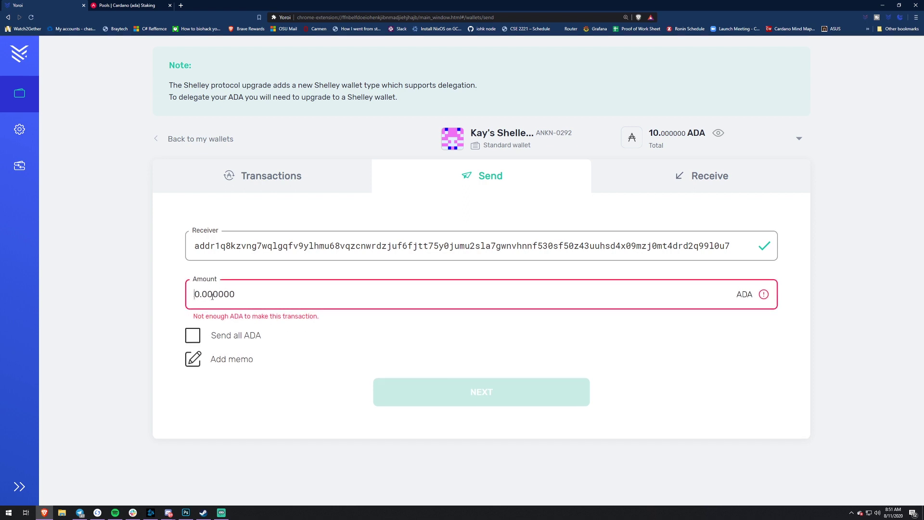
type("9")
key("Right")
type("9")
key("BackSpace")
key("BackSpace")
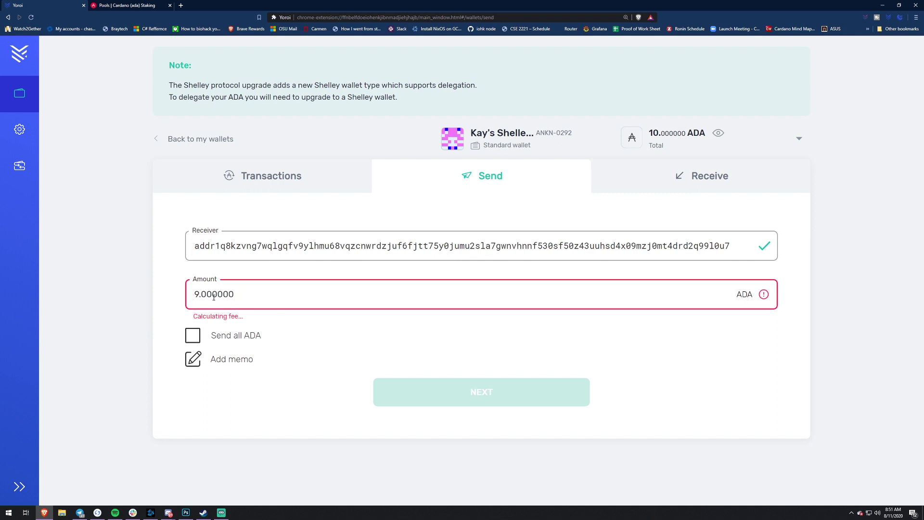
key("Right")
key("Right")
key("BackSpace")
type("87")
left_click(274, 328)
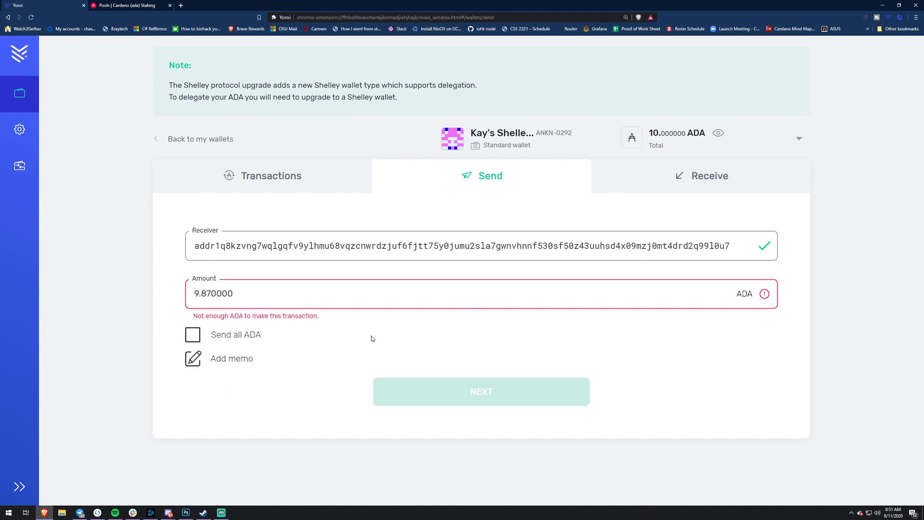
- Lower the second decimal of the send amount to 5 and again to 4
left_click(211, 294)
key("BackSpace")
type("5")
key("BackSpace")
type("4")
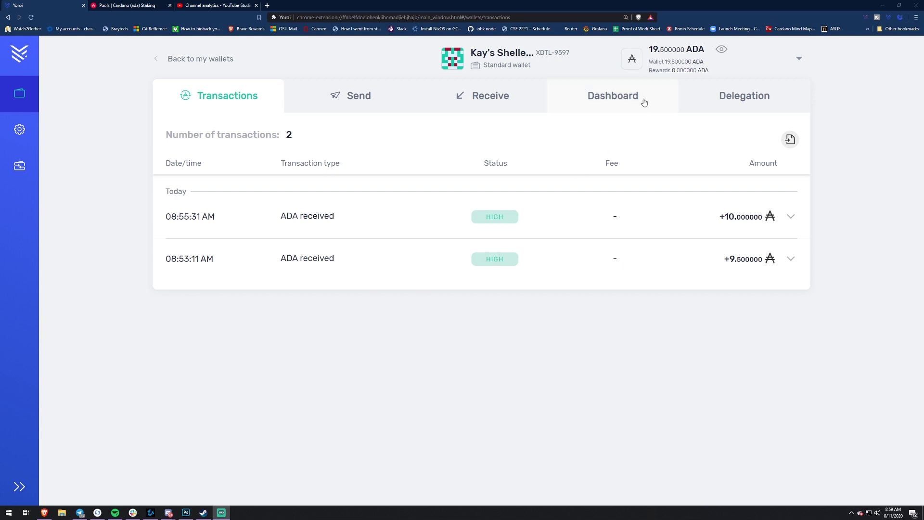
- Open the Shelley wallet's delegation page and visit the Yoroi pool's webpage
left_click(725, 100)
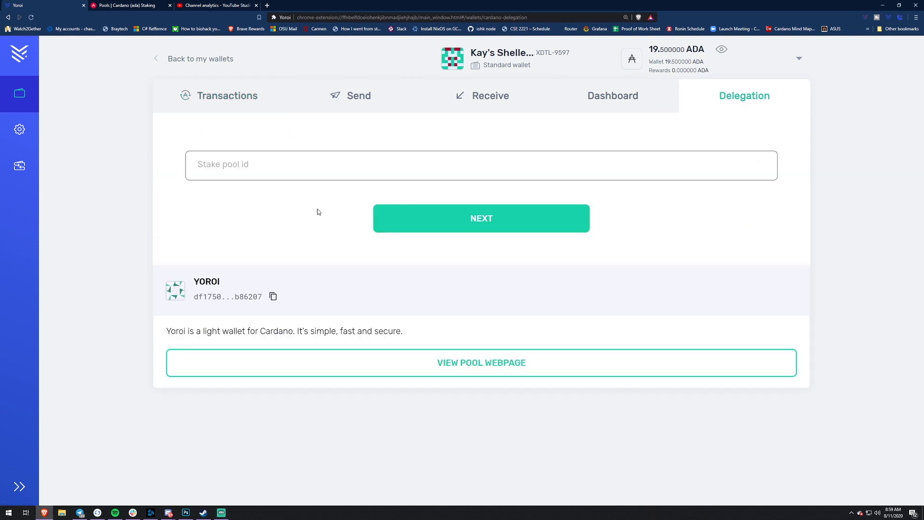
left_click(456, 368)
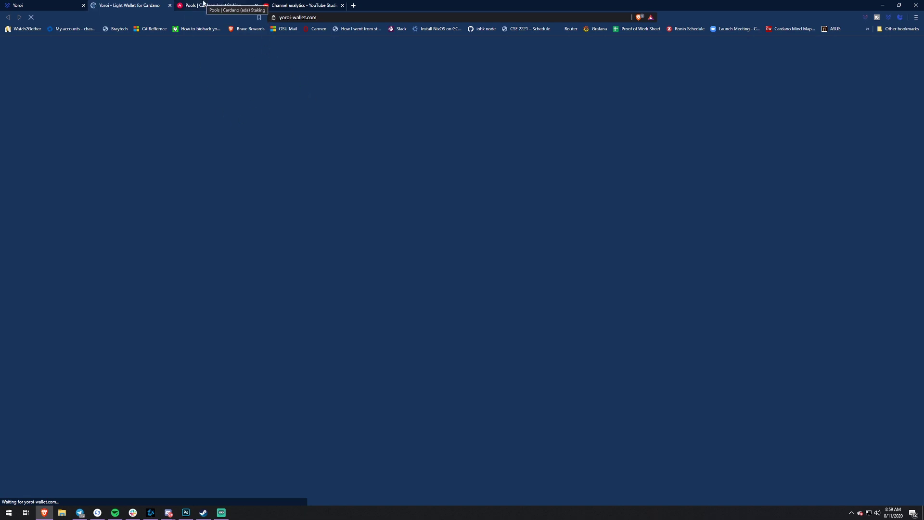
- Switch to ADApools, browse the Cardano Pools list, and open the [BLOOM] Bloom pool's page
left_click(203, 5)
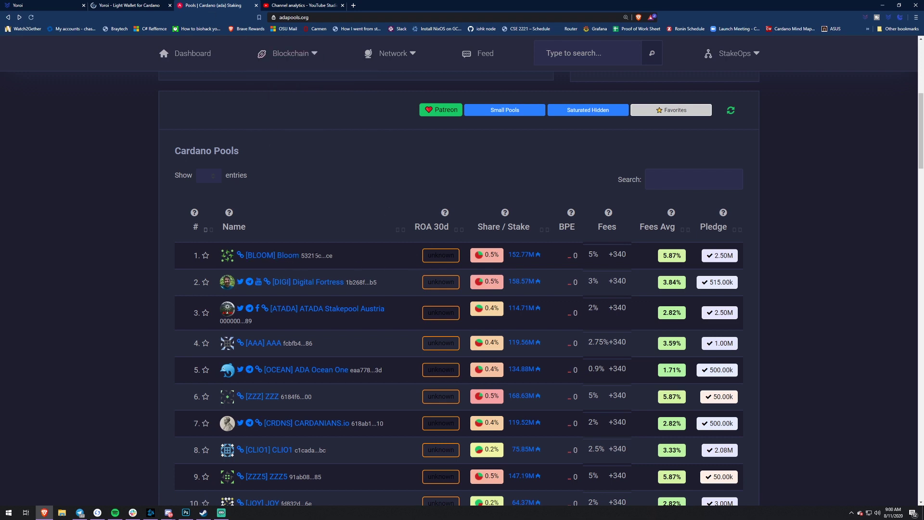
scroll(413, 287, "up", 2)
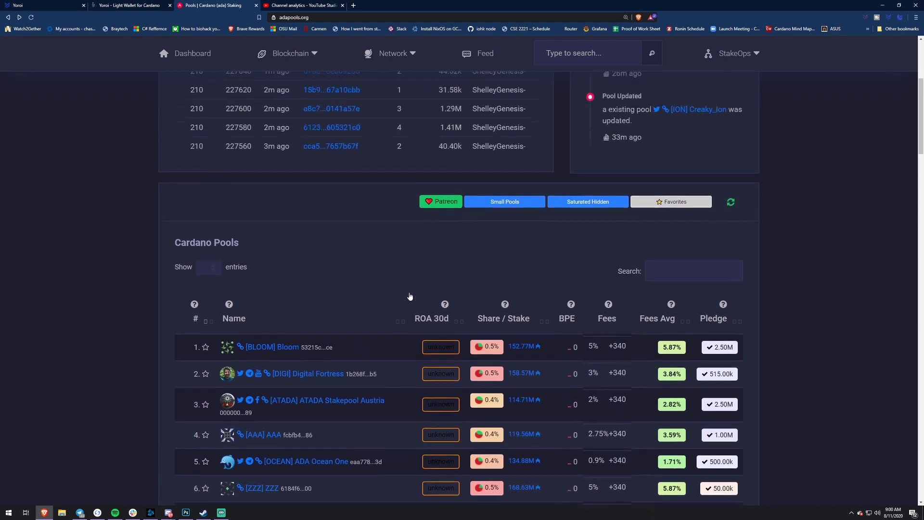
scroll(56, 211, "down", 2)
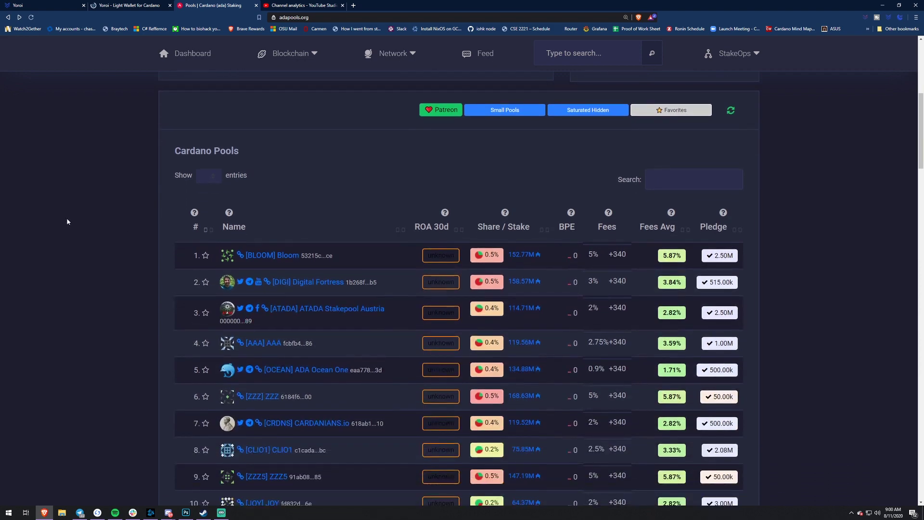
scroll(66, 222, "up", 4)
scroll(80, 287, "up", 2)
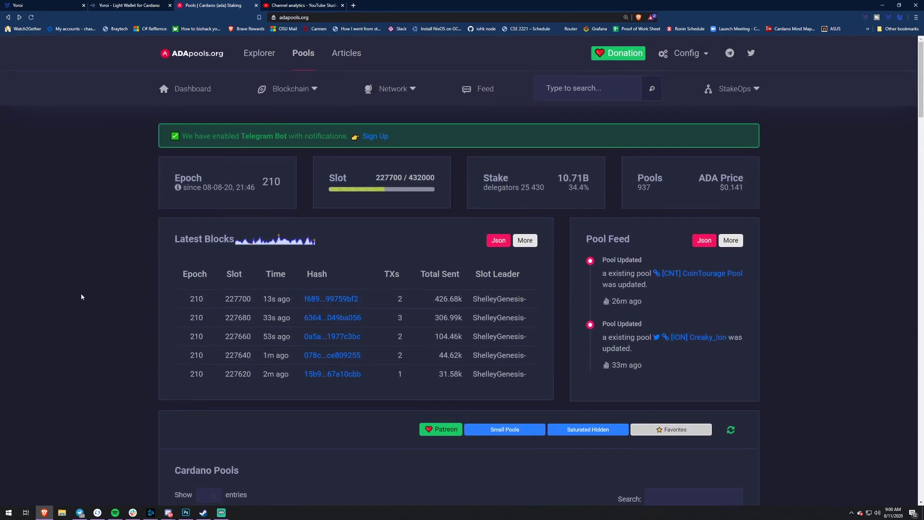
scroll(82, 296, "down", 4)
left_click(263, 358)
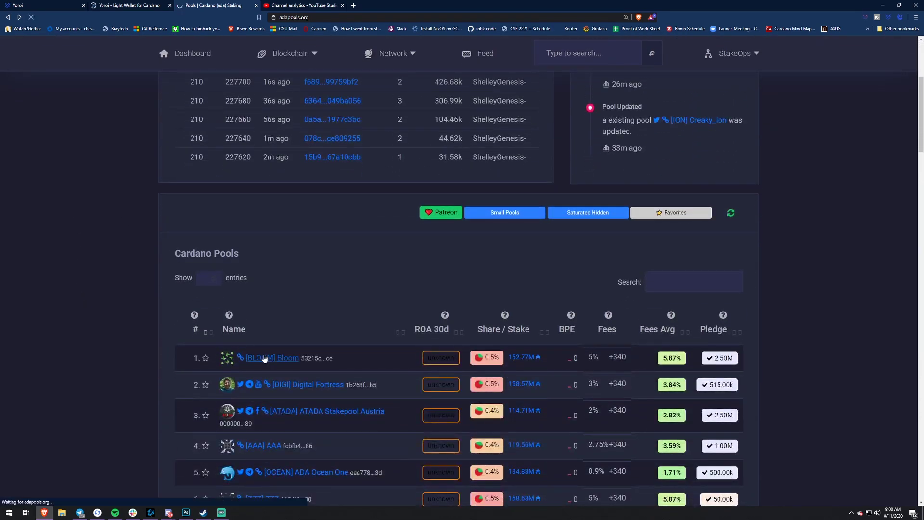
- Review the Bloom pool's details and copy its full pool ID
scroll(481, 343, "down", 1)
scroll(482, 345, "down", 1)
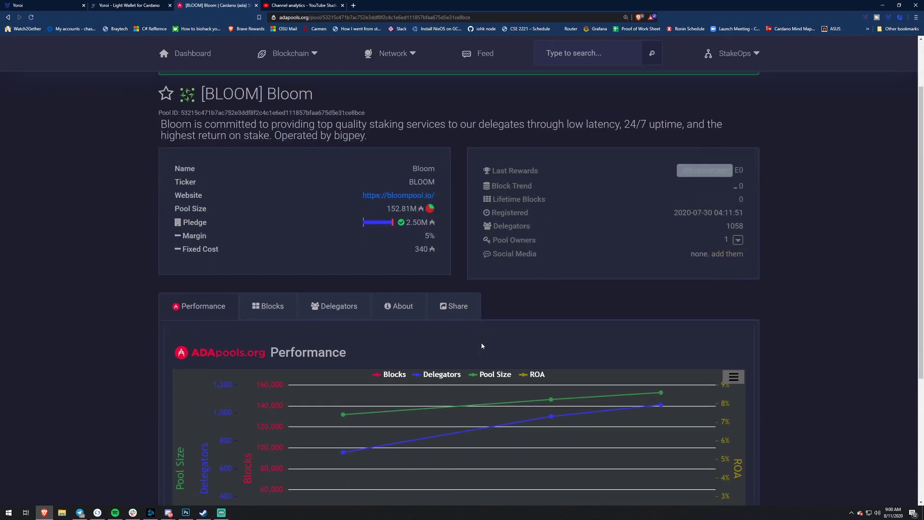
scroll(298, 307, "up", 1)
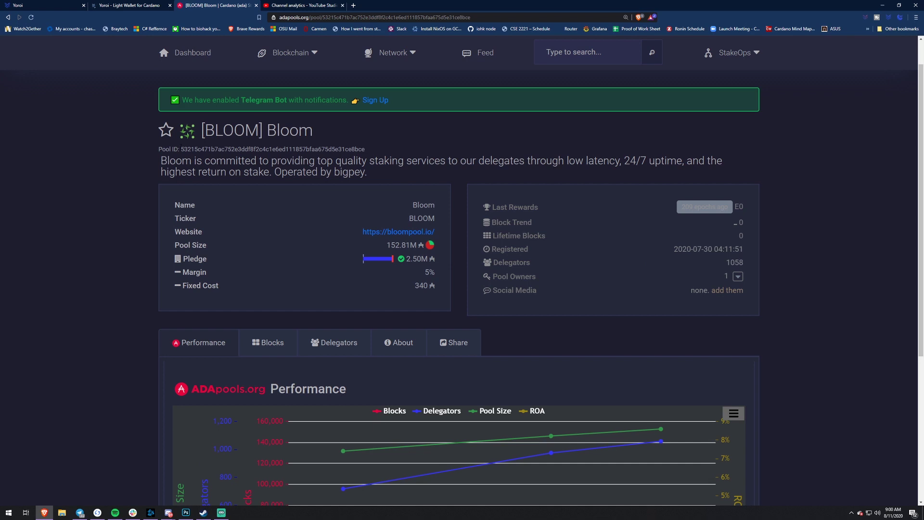
left_click_drag(181, 148, 372, 146)
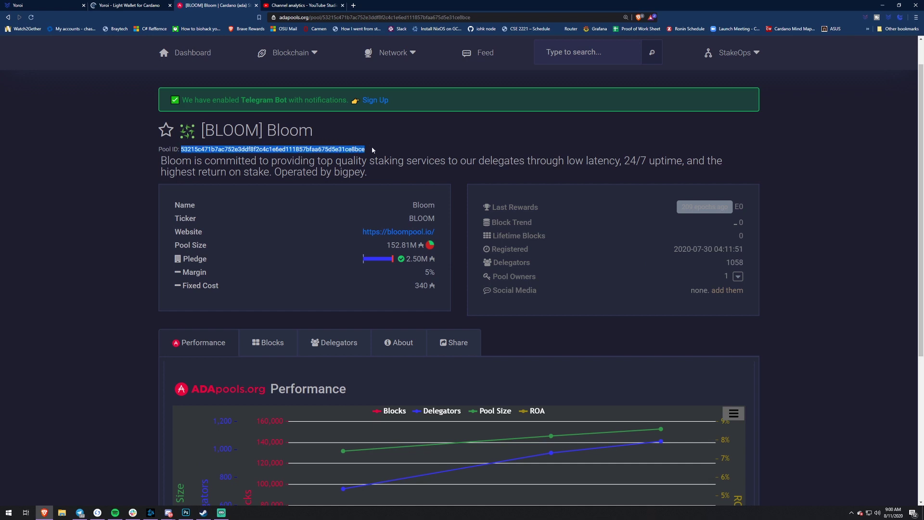
right_click(357, 147)
left_click(368, 149)
- Return to the Yoroi wallet's delegation page, paste the Bloom pool's ID as the stake pool id, and fetch the pool information
left_click(130, 5)
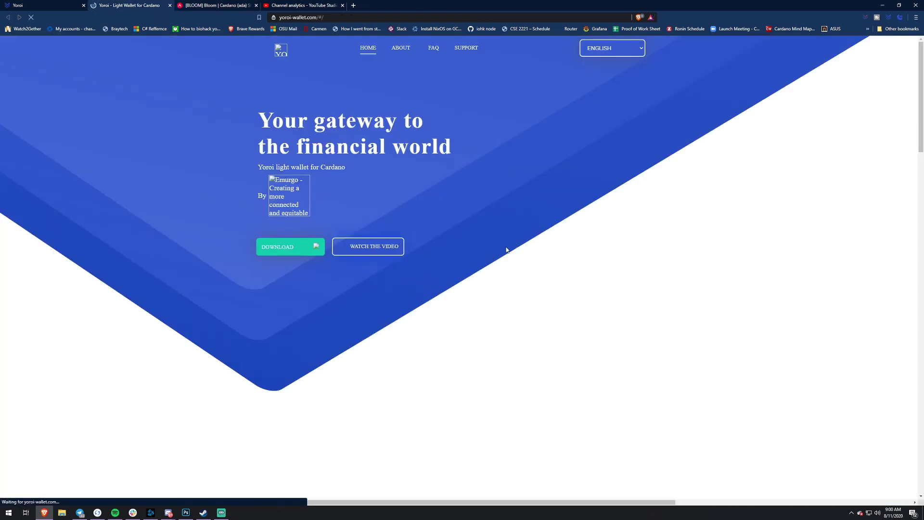
left_click(21, 5)
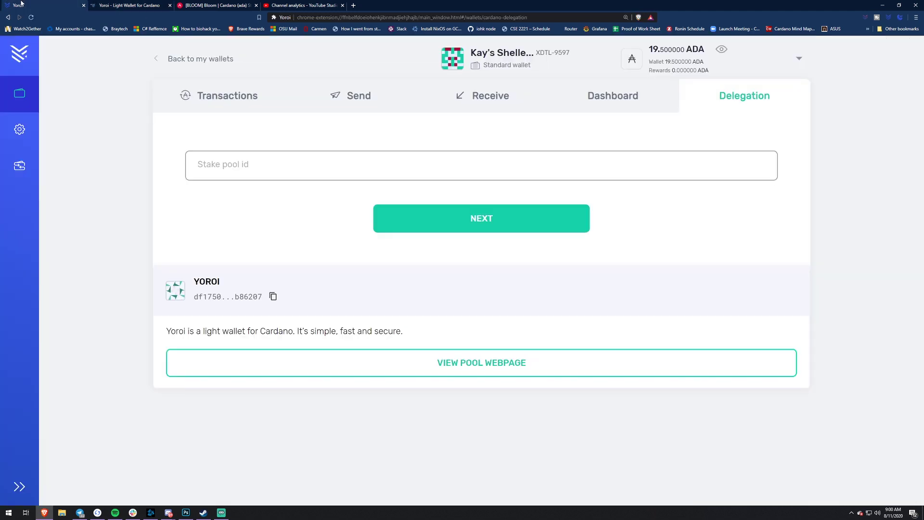
left_click(251, 167)
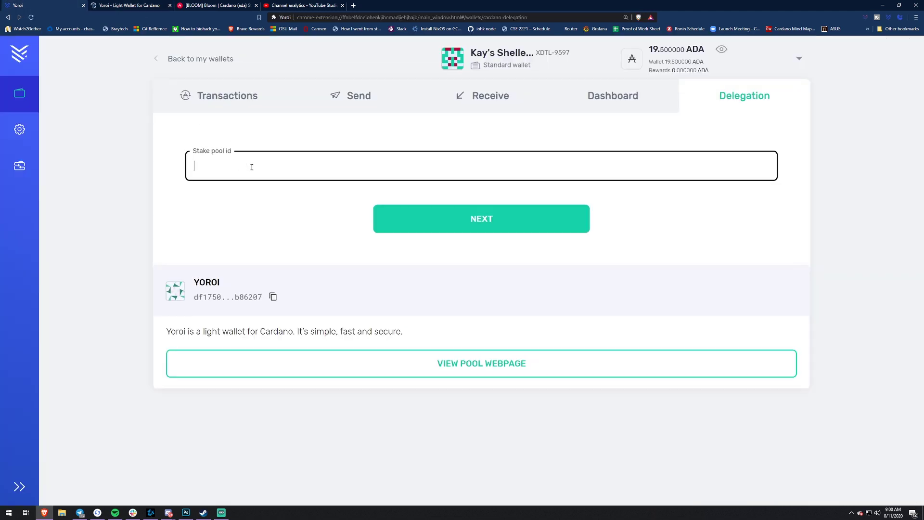
key("ctrl+v")
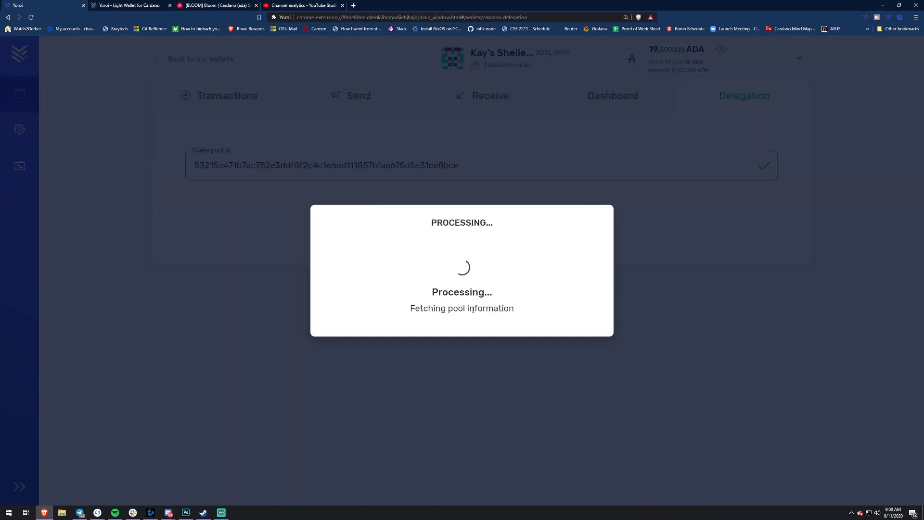
- Go back to the Bloom pool's page on ADApools and look through its list of delegators
left_click(225, 4)
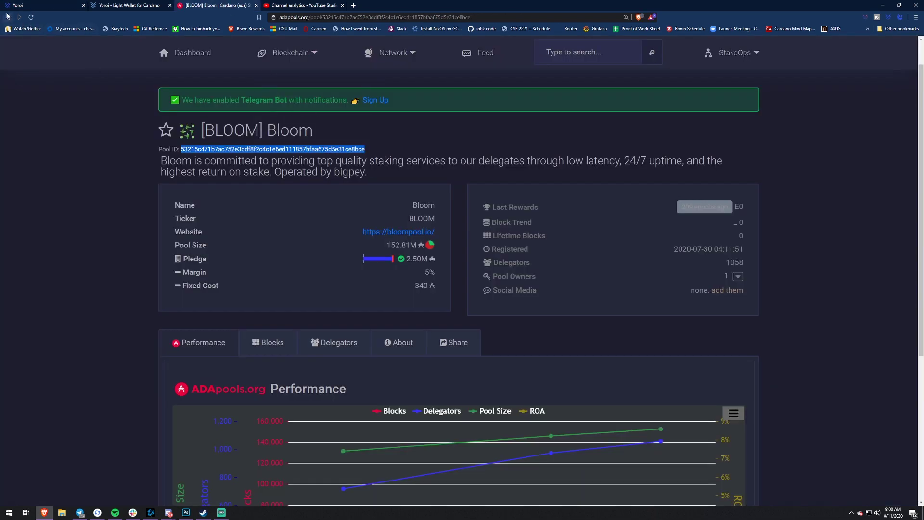
scroll(286, 261, "up", 1)
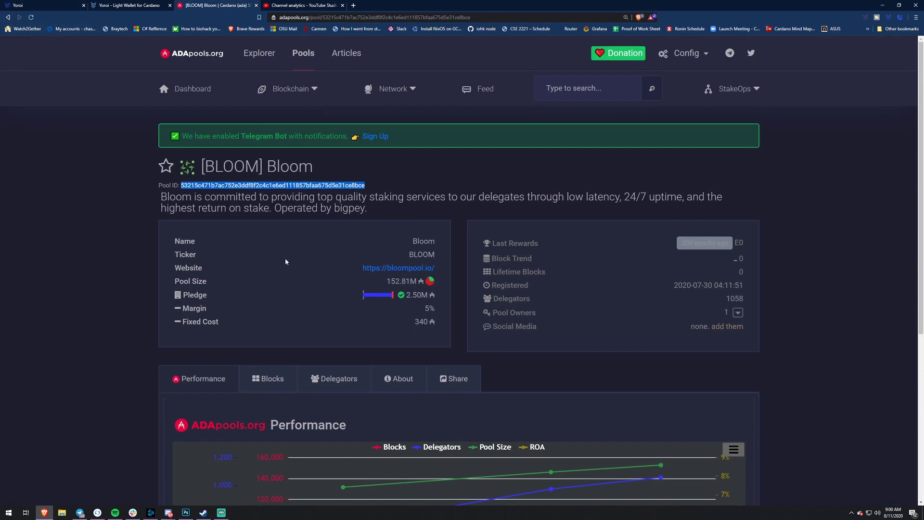
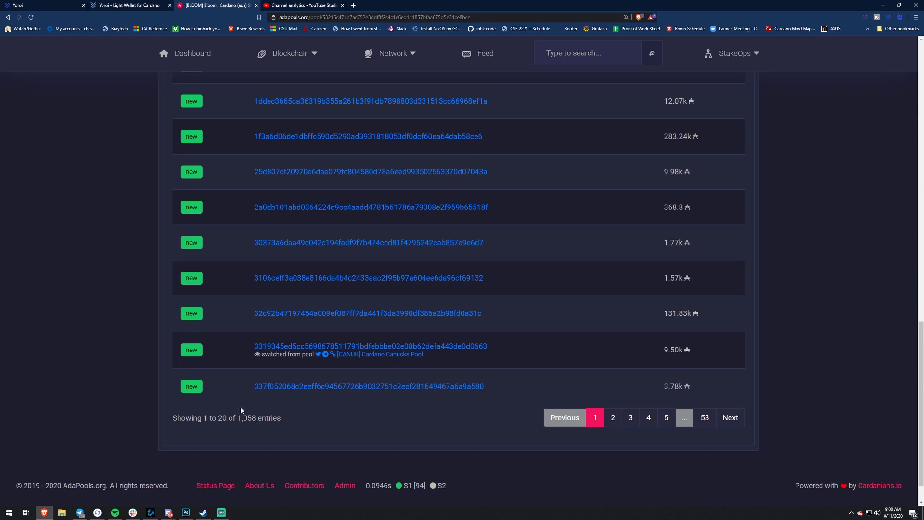
scroll(231, 350, "up", 4)
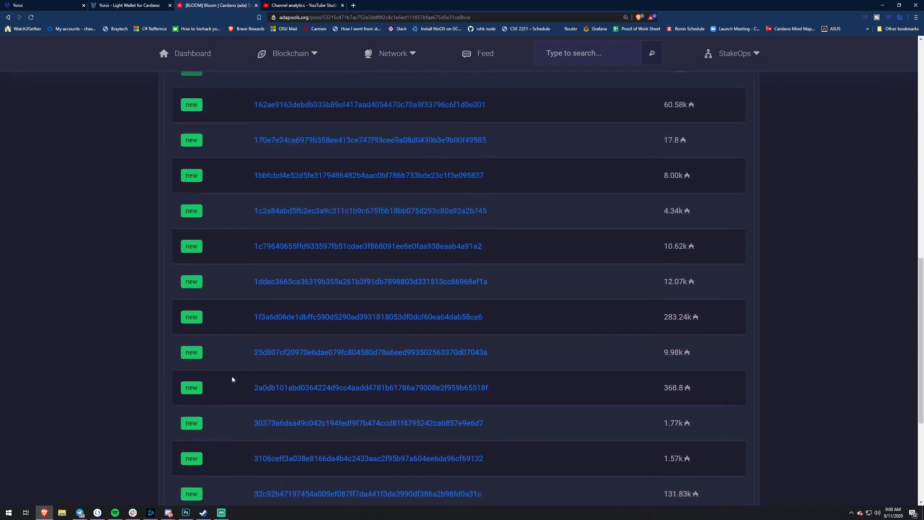
scroll(230, 384, "up", 8)
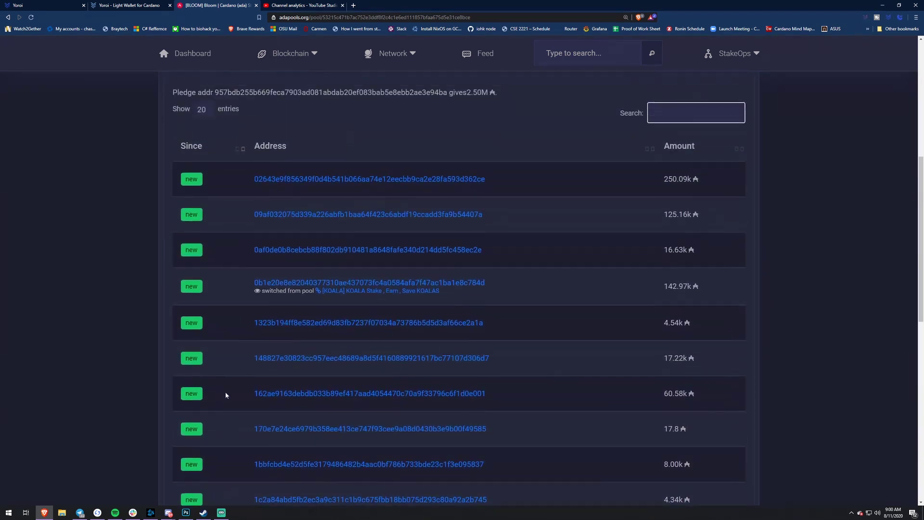
- Look through the first page of the Bloom pool's delegator list and its pool summary
scroll(230, 384, "up", 4)
scroll(228, 385, "down", 2)
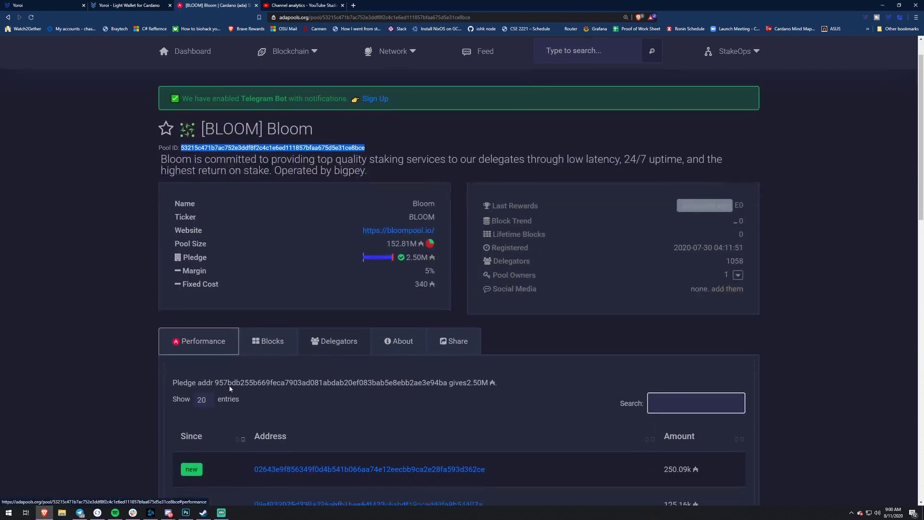
scroll(234, 385, "down", 5)
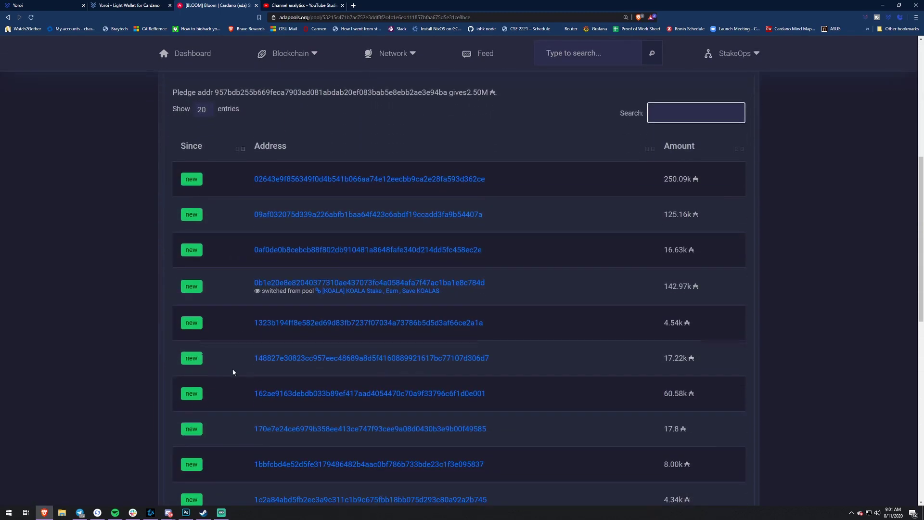
scroll(233, 368, "down", 3)
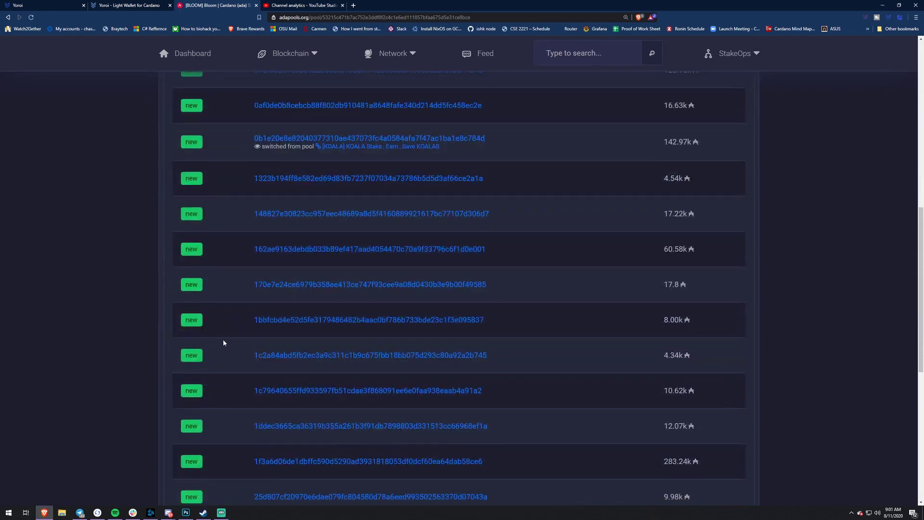
scroll(226, 336, "down", 3)
scroll(248, 320, "down", 3)
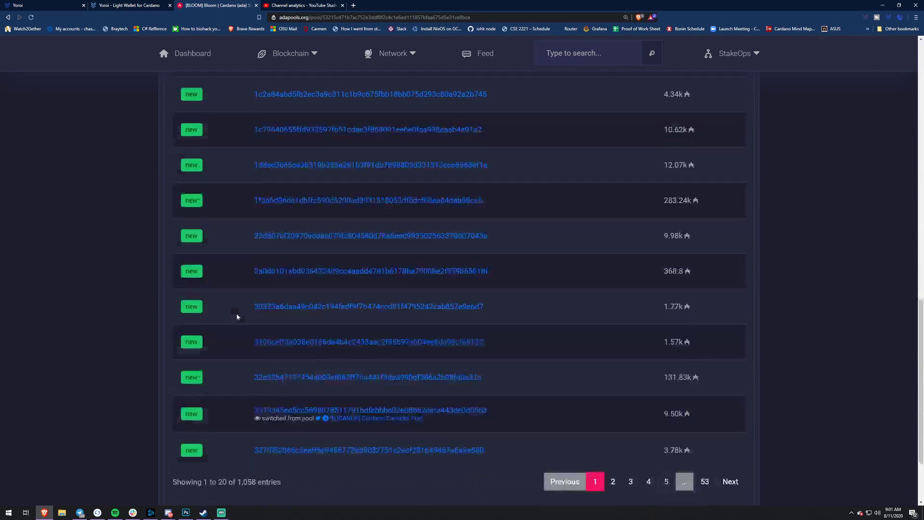
scroll(237, 317, "down", 2)
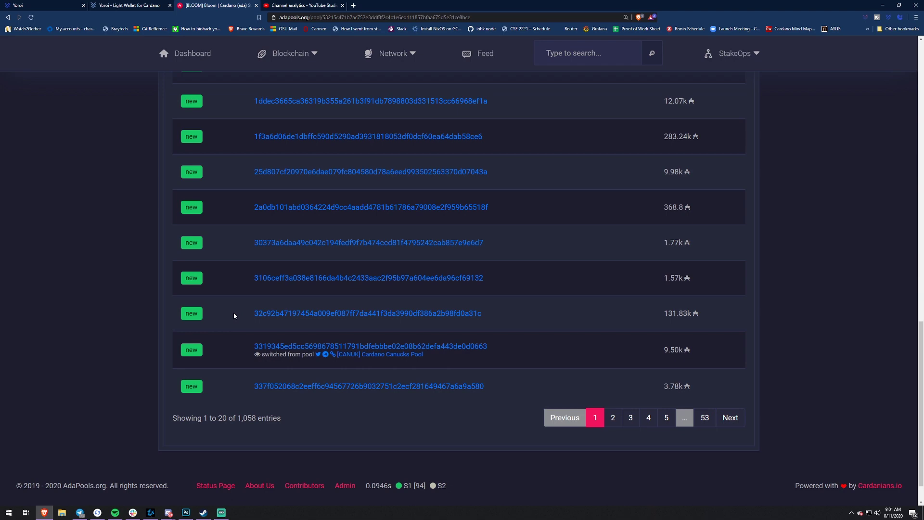
scroll(234, 316, "up", 10)
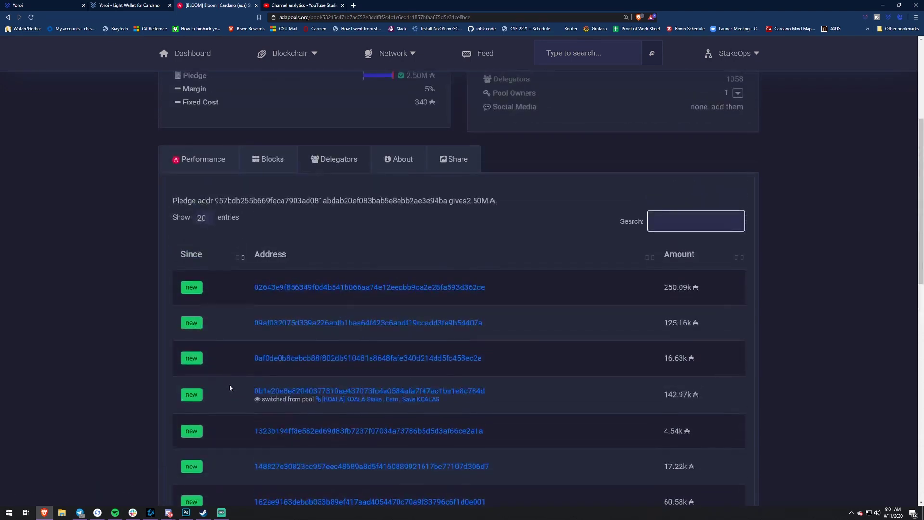
scroll(230, 386, "up", 5)
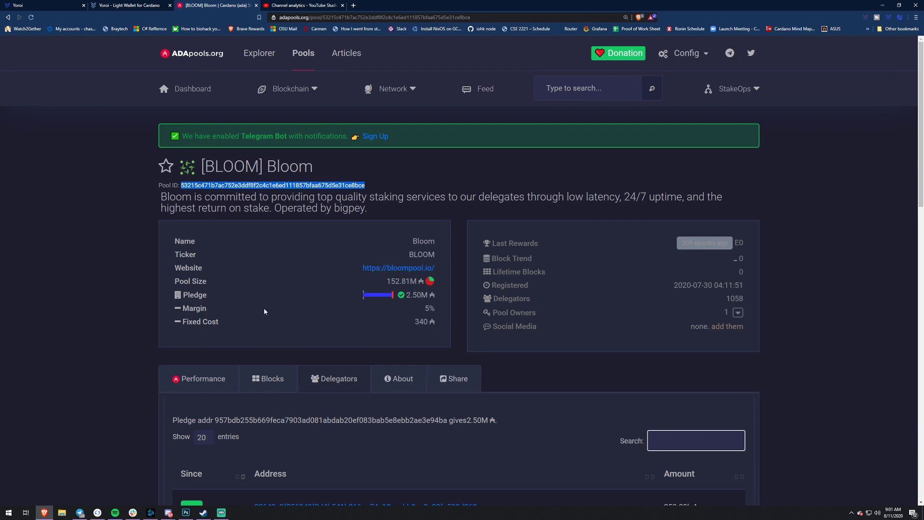
- Return to the Cardano Pools list and compare the pools' stake, fees and pledge, starting with Bloom
left_click(8, 16)
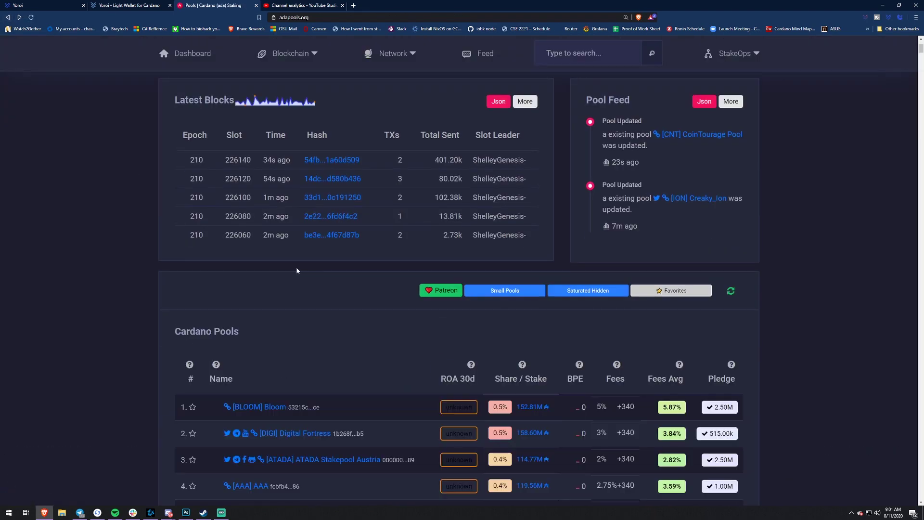
scroll(325, 301, "down", 3)
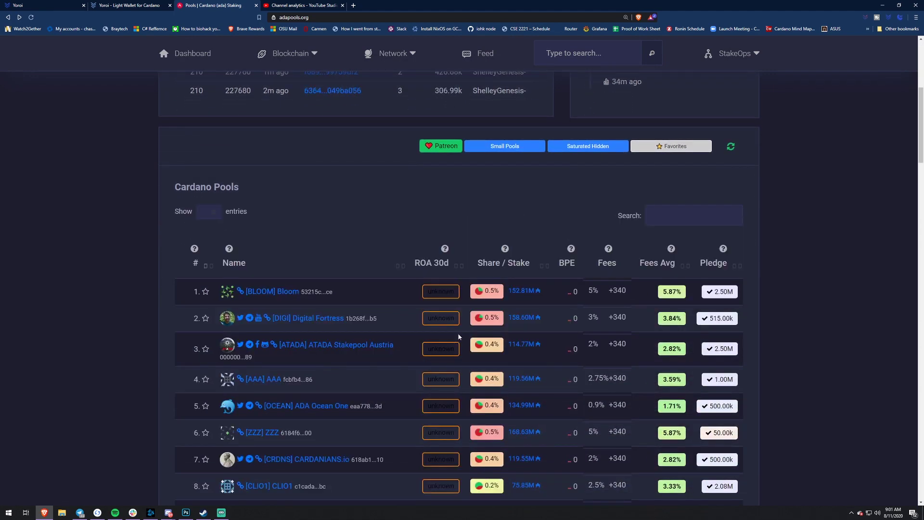
scroll(452, 345, "down", 2)
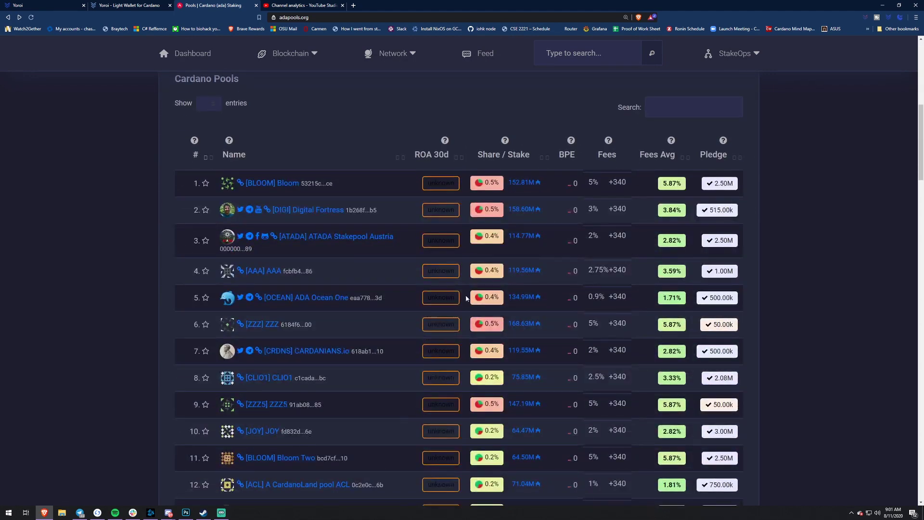
mouse_move(519, 192)
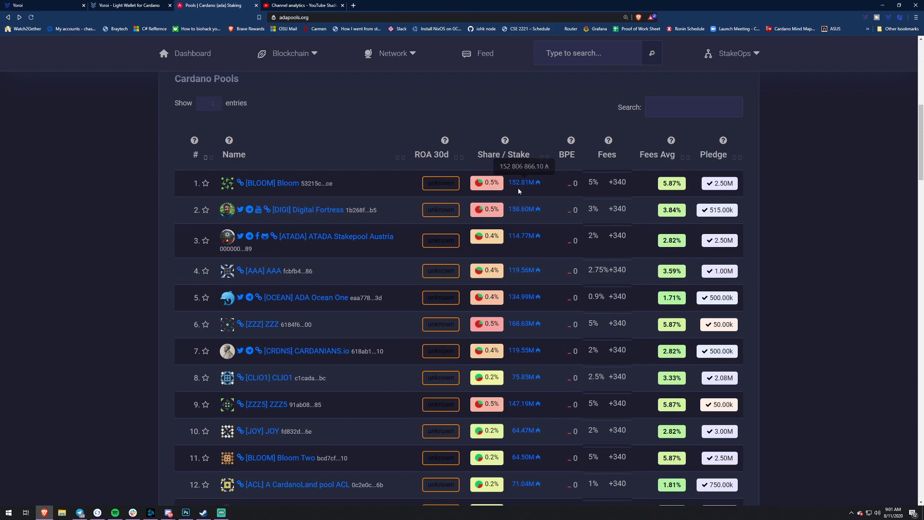
scroll(482, 197, "down", 2)
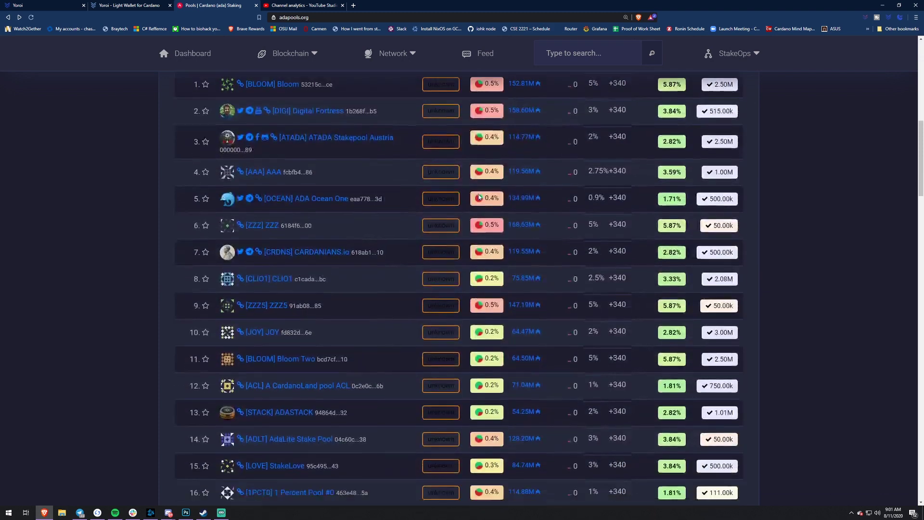
scroll(479, 196, "down", 2)
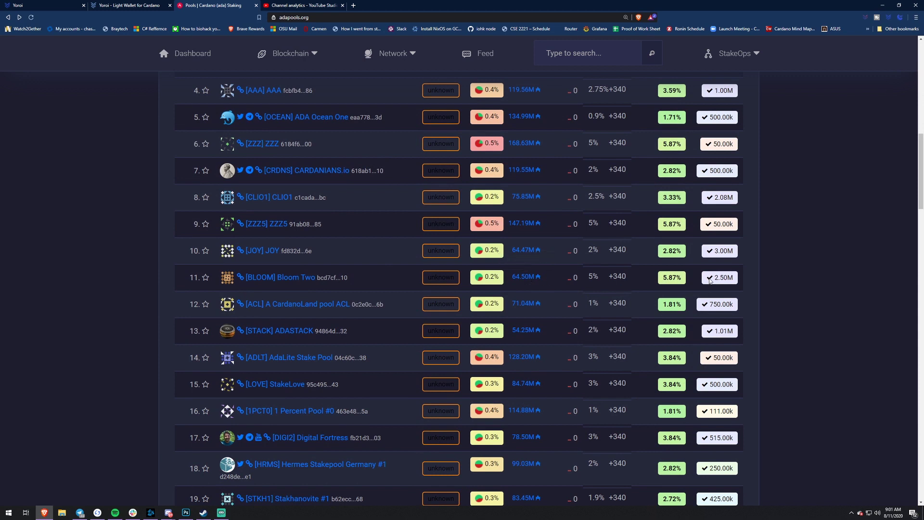
- Examine the pledge and total stake of the [BLOOM] Bloom Two pool and compare it with the original Bloom pool
left_click_drag(710, 281, 734, 281)
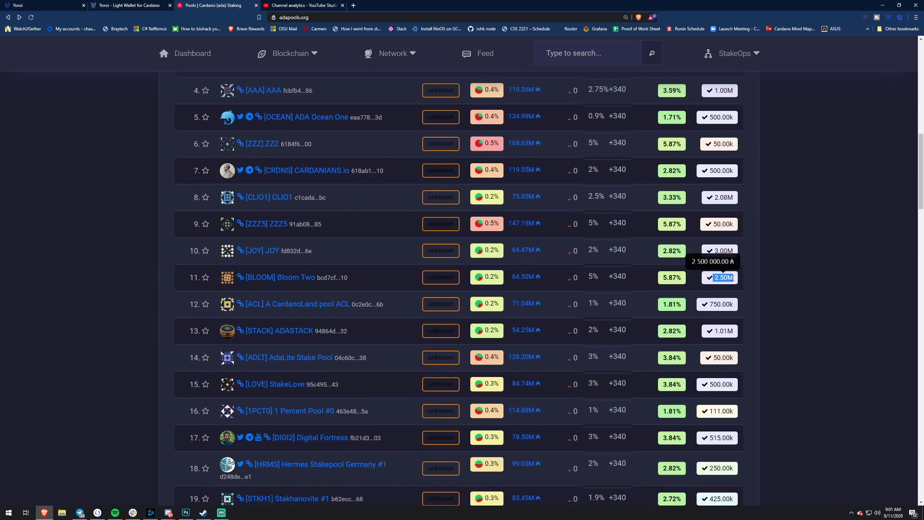
left_click(732, 278)
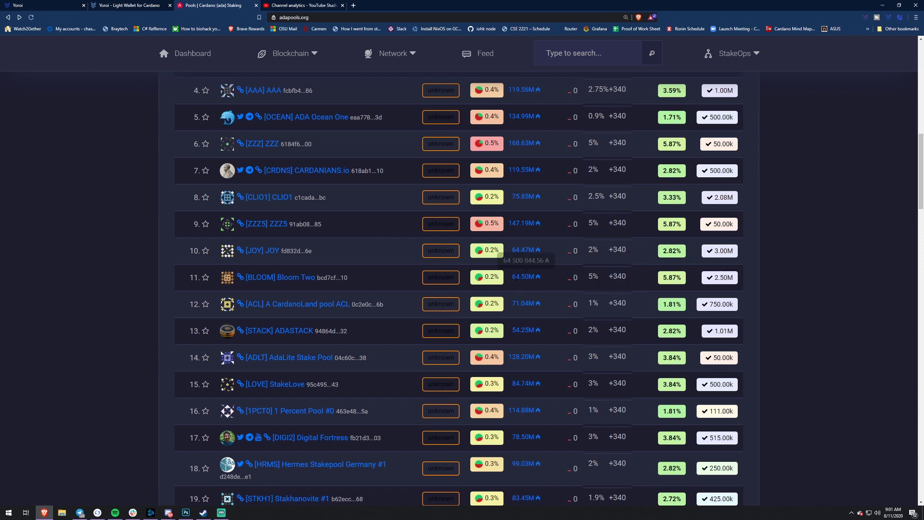
left_click_drag(511, 277, 542, 277)
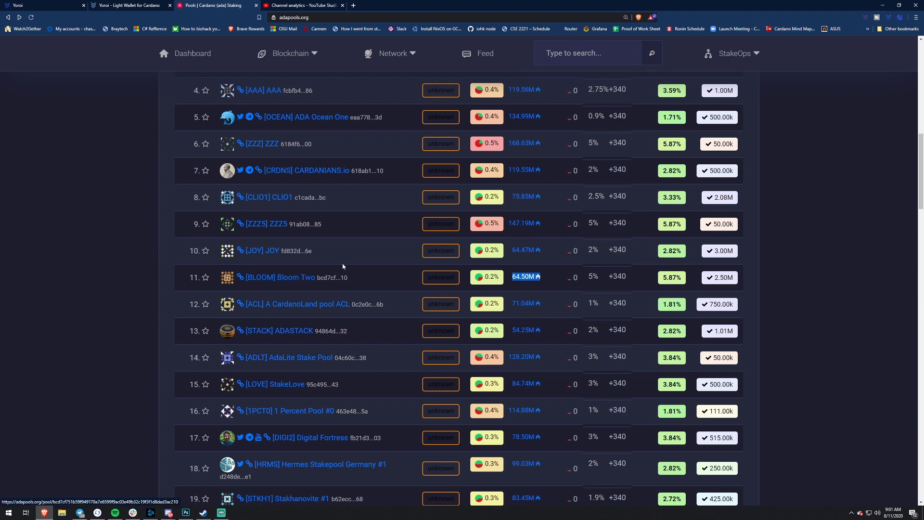
scroll(345, 270, "up", 4)
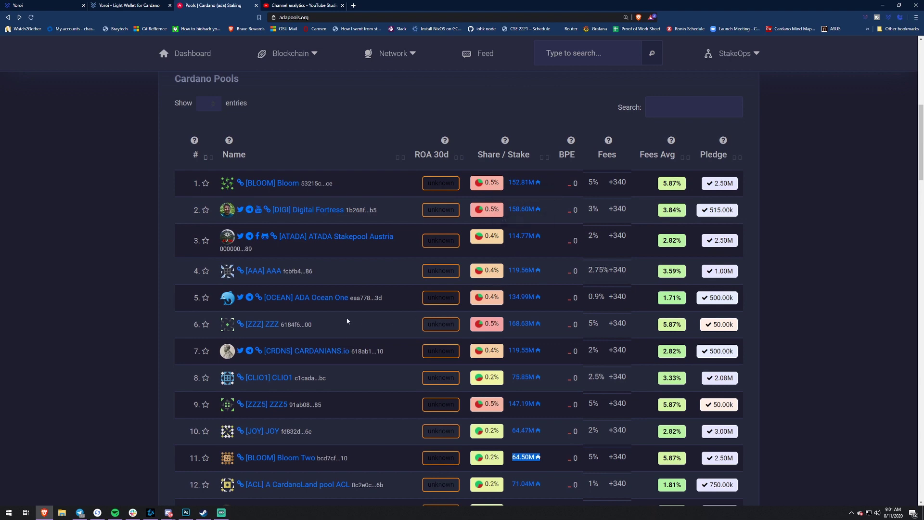
scroll(337, 323, "down", 2)
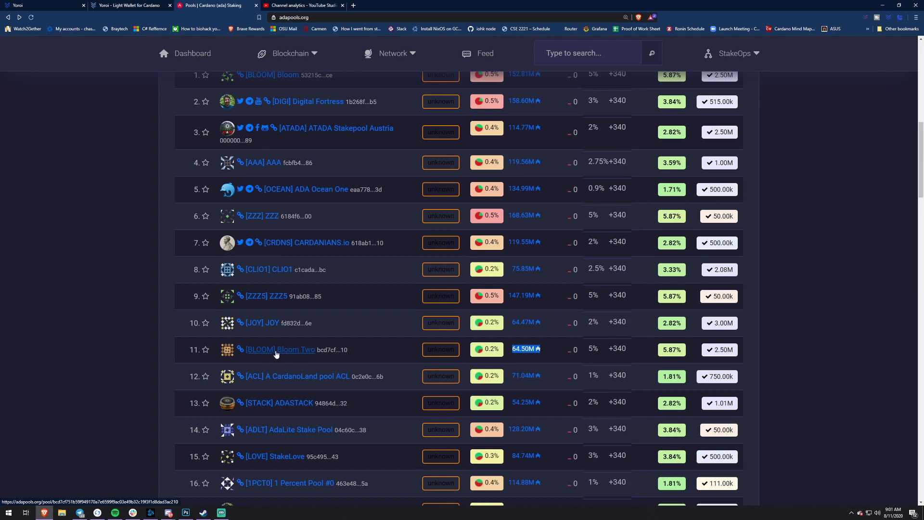
- Check the fetched pool's name on the Yoroi delegation page against the Bloom Two entry on ADApools
left_click(20, 5)
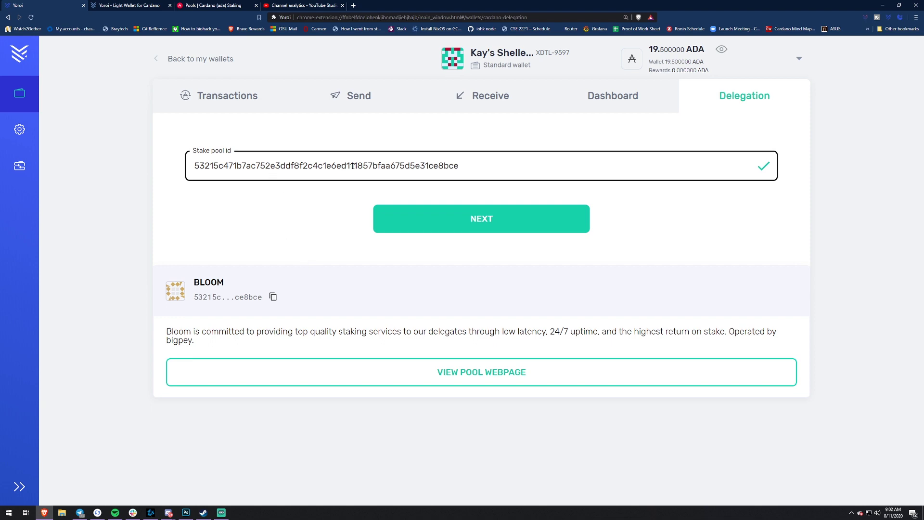
double_click(208, 281)
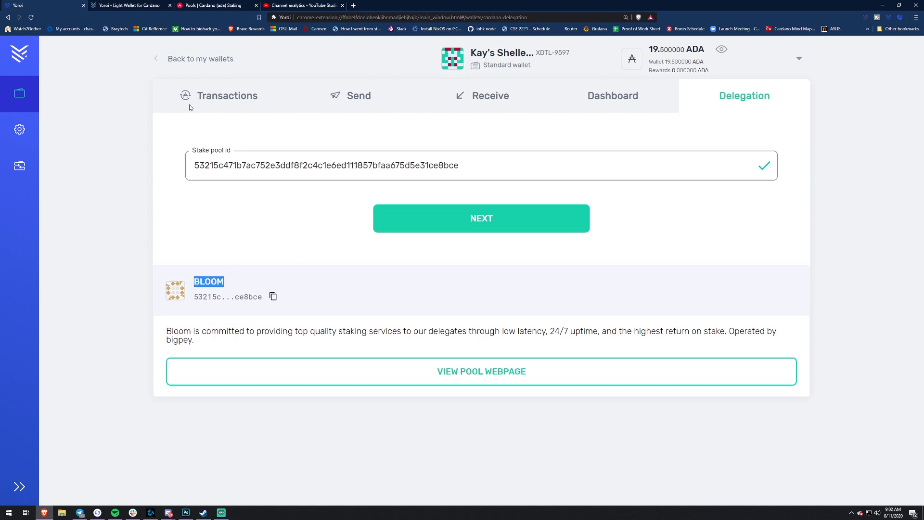
key("ctrl+Tab")
scroll(268, 312, "down", 1)
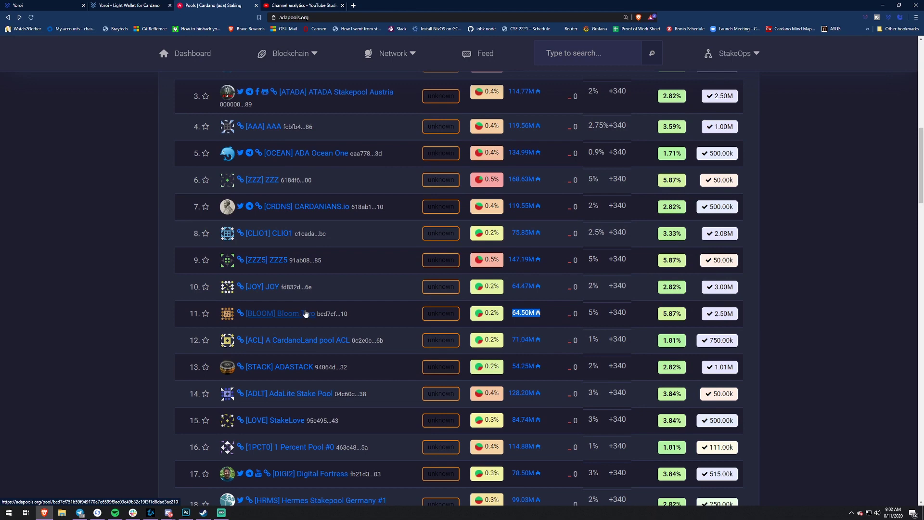
- Return to Yoroi, proceed with delegation to the Bloom pool, and review the pool name and fees in the transaction confirmation
key("ctrl+1")
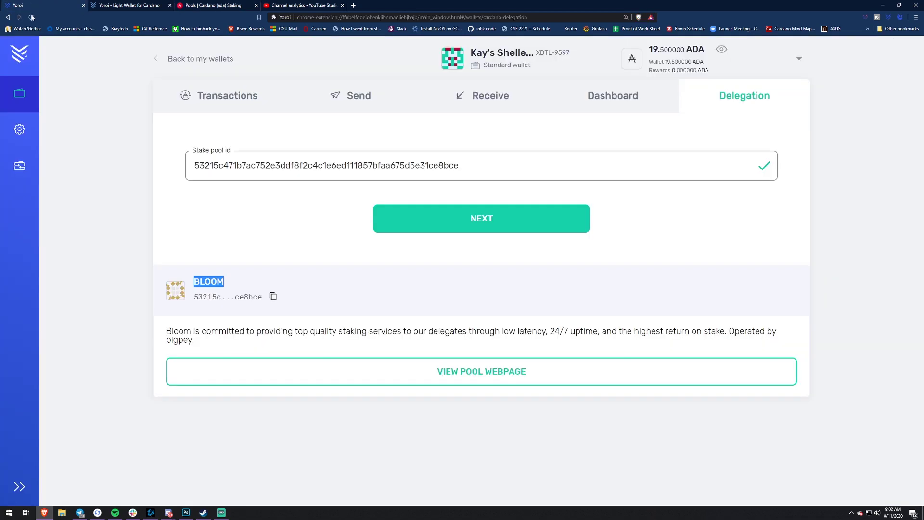
left_click(417, 226)
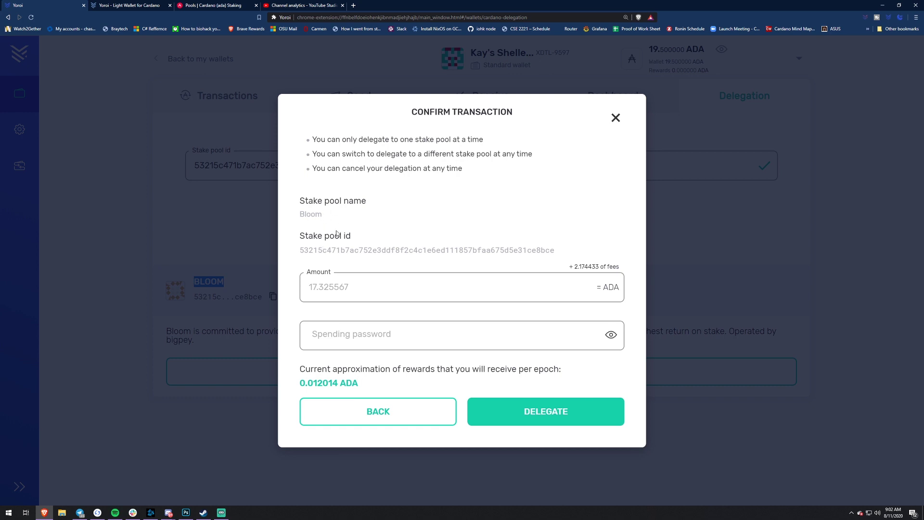
left_click_drag(299, 215, 321, 215)
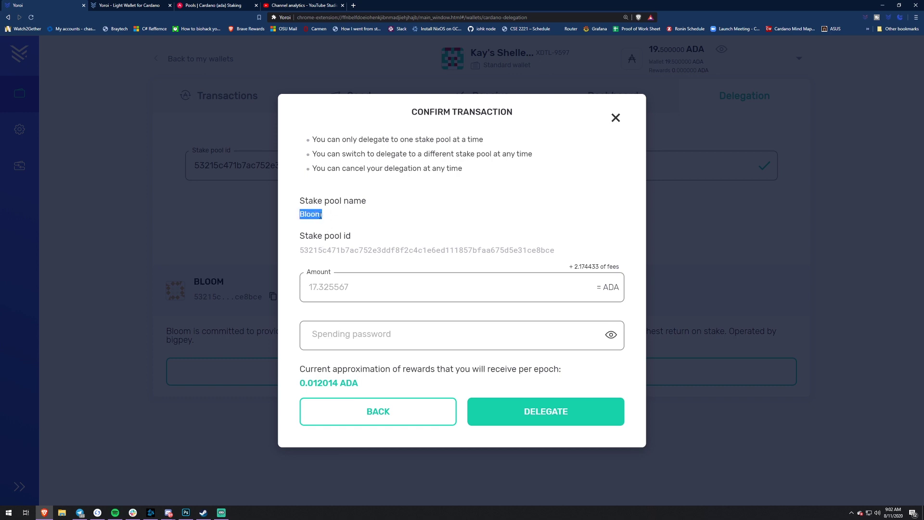
left_click(321, 216)
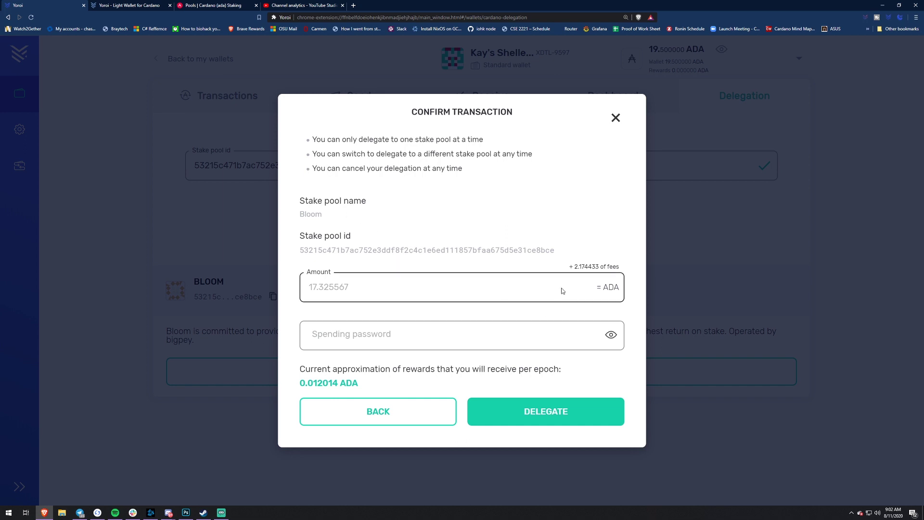
left_click_drag(574, 270, 610, 269)
- Enter the wallet's spending password and delegate the ADA to the Bloom pool
left_click(462, 344)
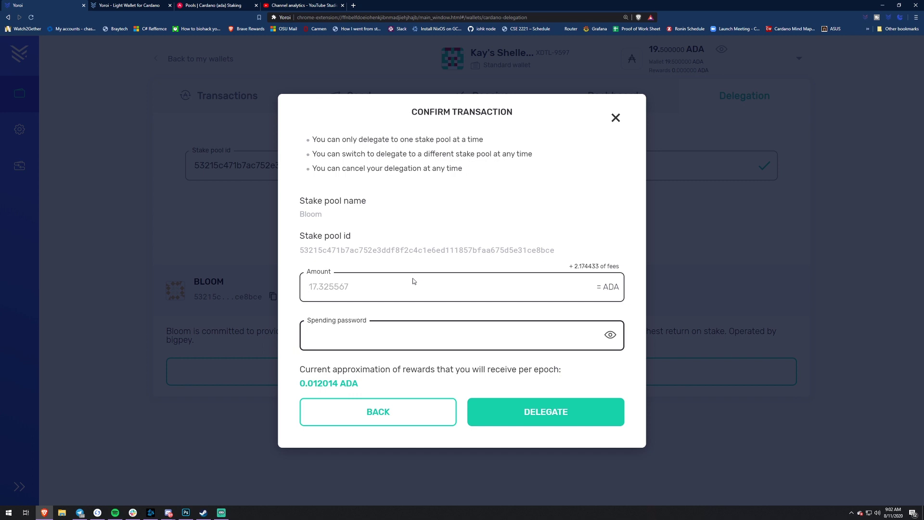
type("••••••")
key("BackSpace")
key("BackSpace")
key("BackSpace")
key("BackSpace")
key("BackSpace")
type("••••••••••••")
left_click(536, 410)
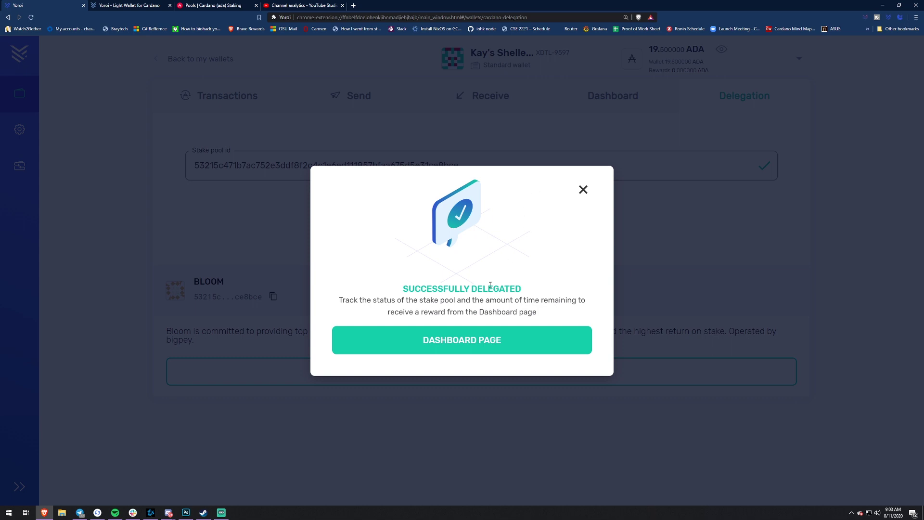
- View the wallet's delegation dashboard after delegating, and open its transaction list
left_click(425, 341)
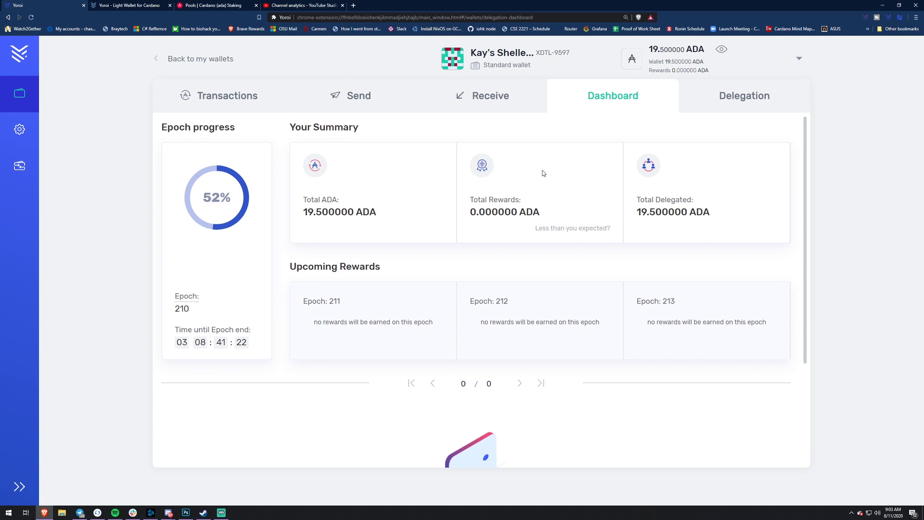
left_click(263, 92)
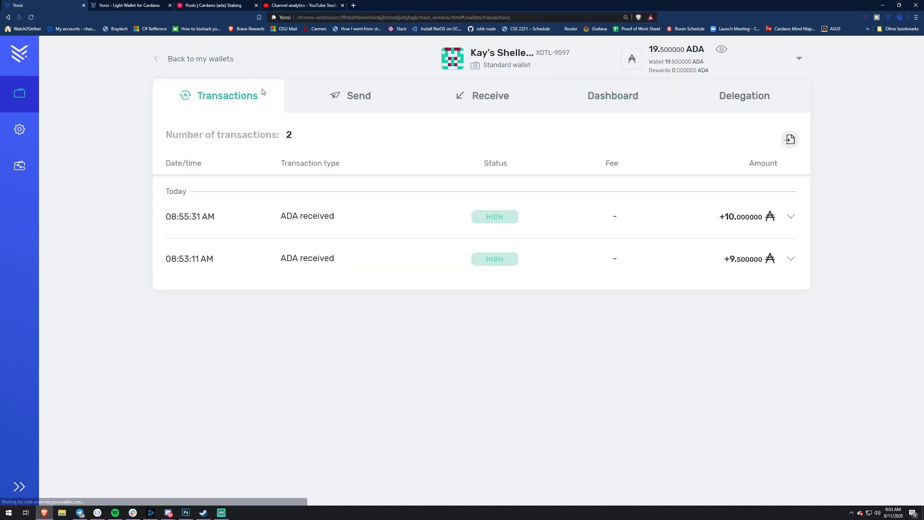